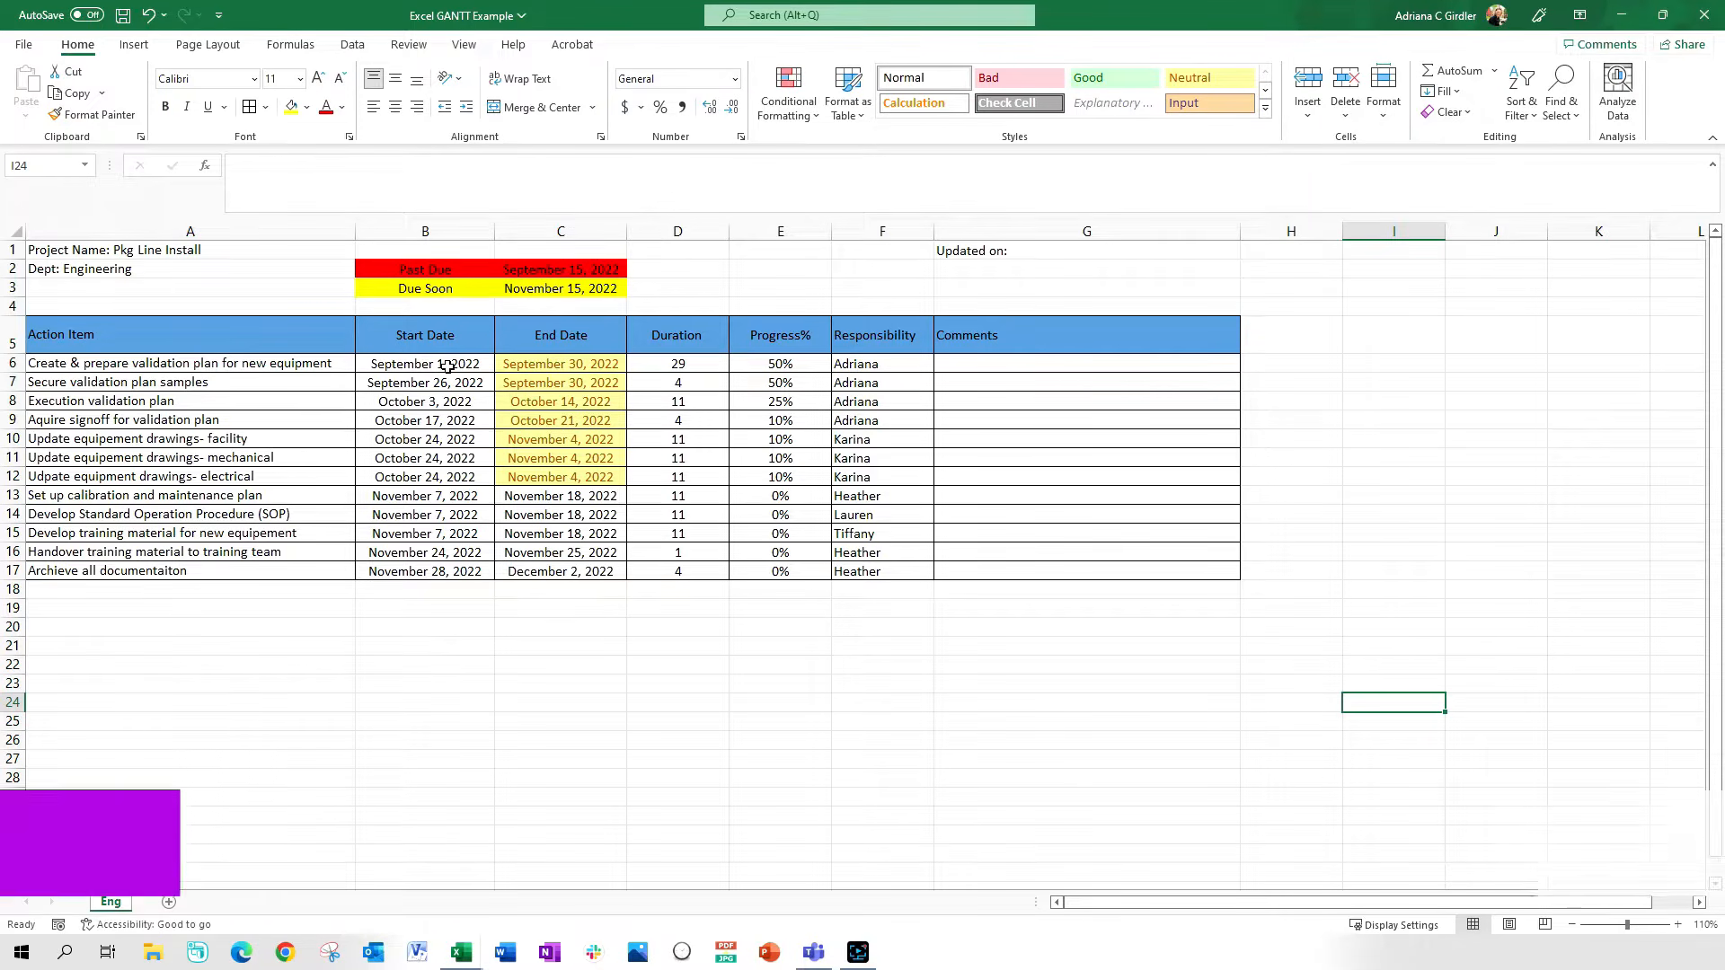
- Insert a 2-D stacked bar chart from the start dates in B6:B17, placed below the table and widened to the table's width
left_click_drag(446, 364, 456, 571)
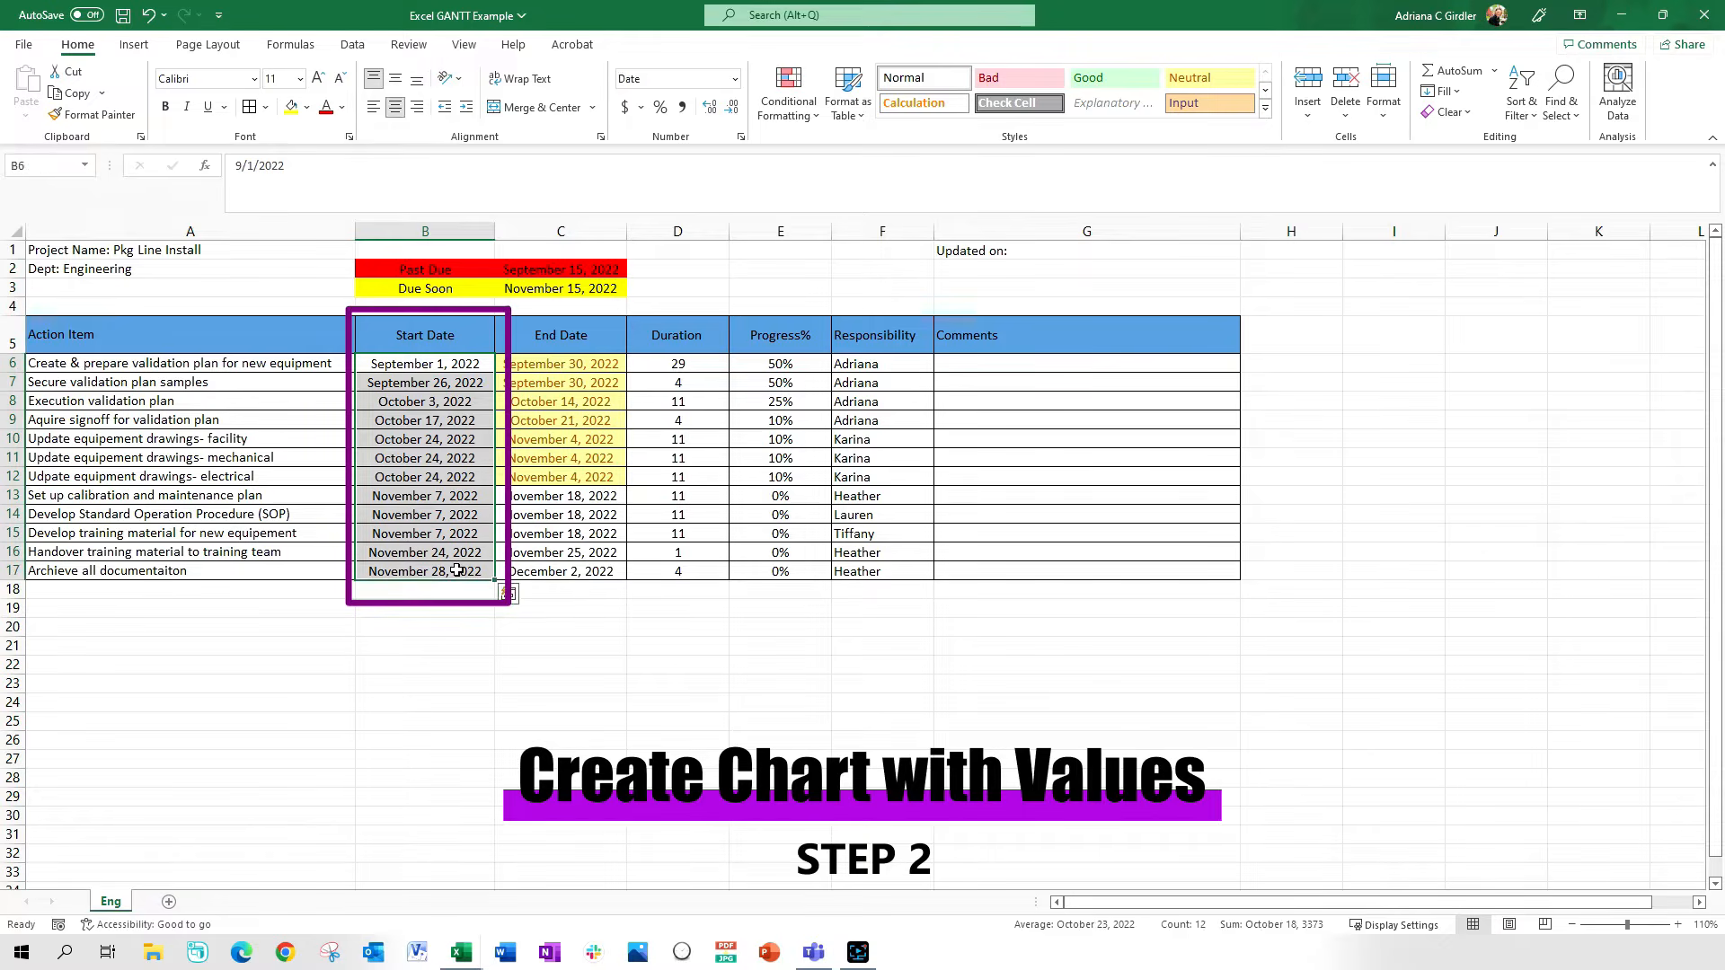
left_click(133, 45)
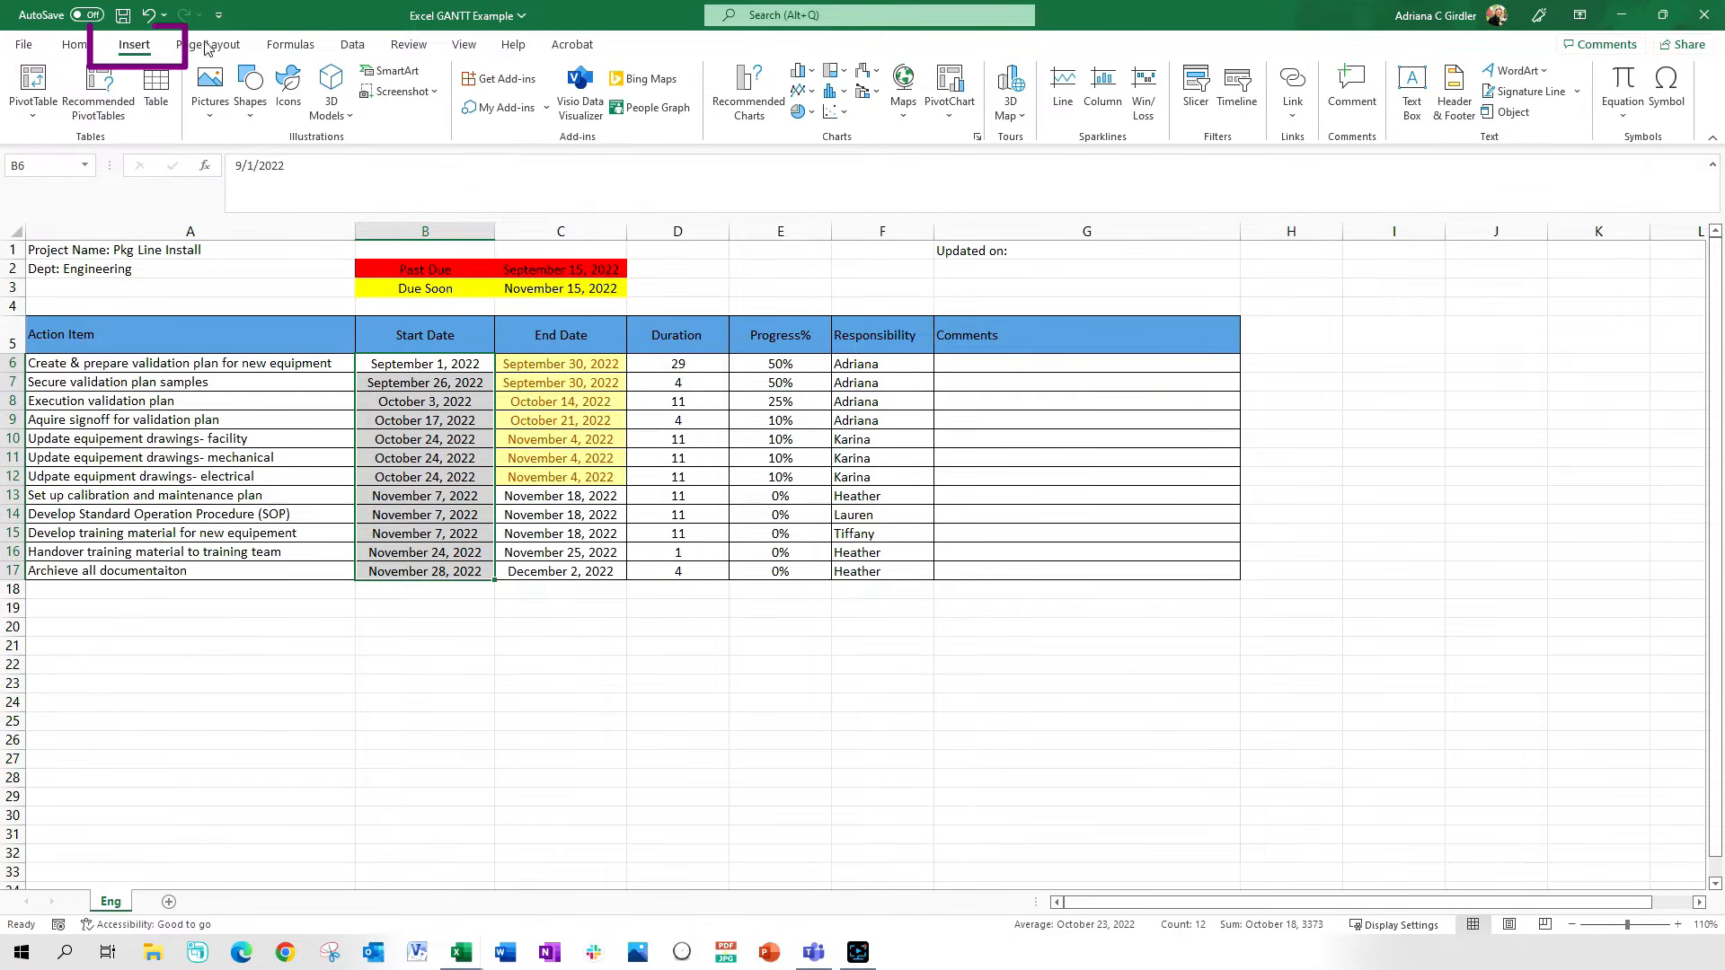
left_click(802, 79)
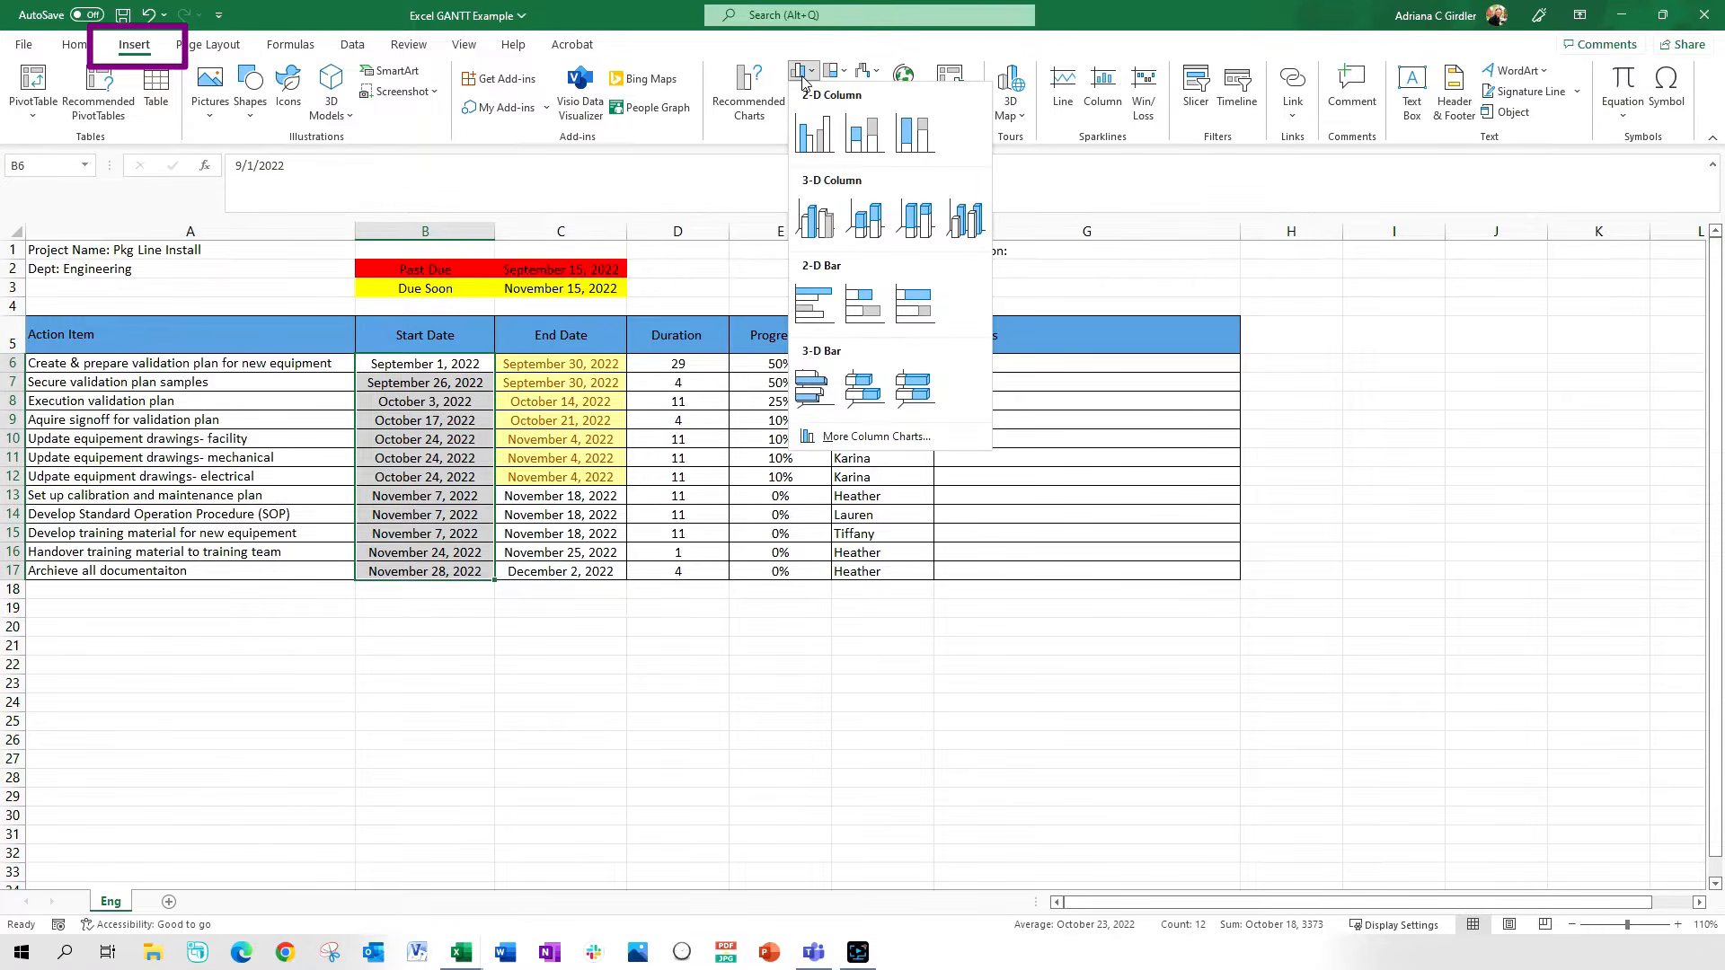
left_click(863, 297)
left_click_drag(979, 447, 387, 614)
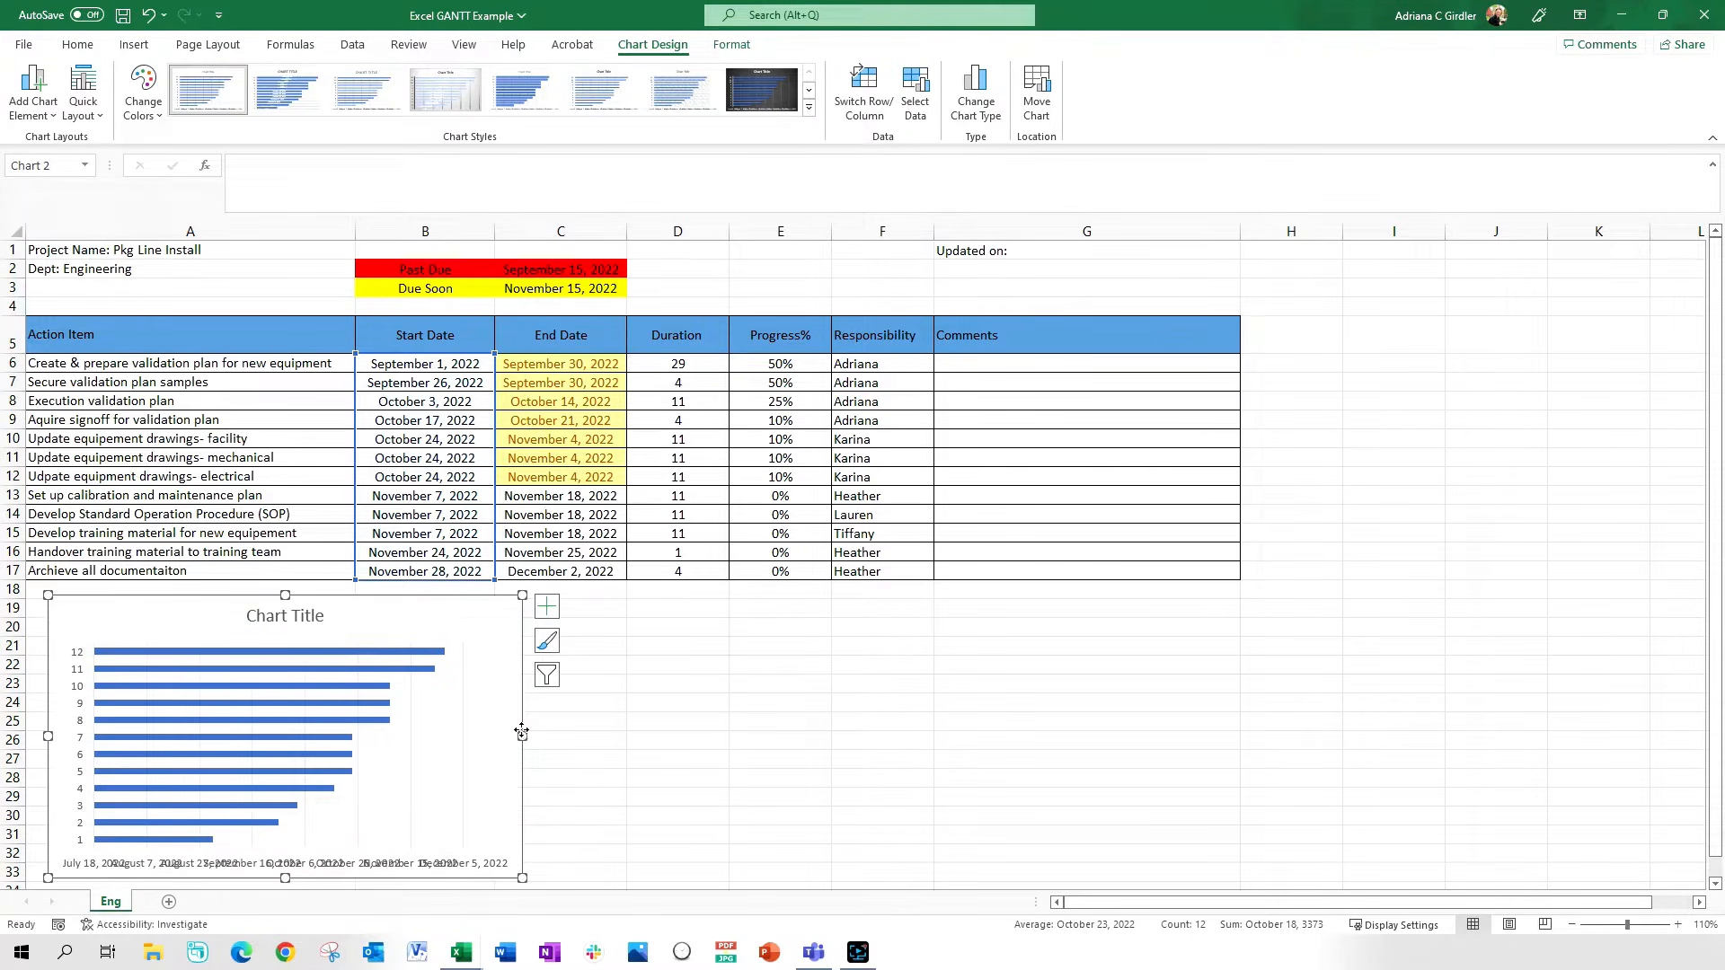
left_click_drag(522, 735, 1234, 724)
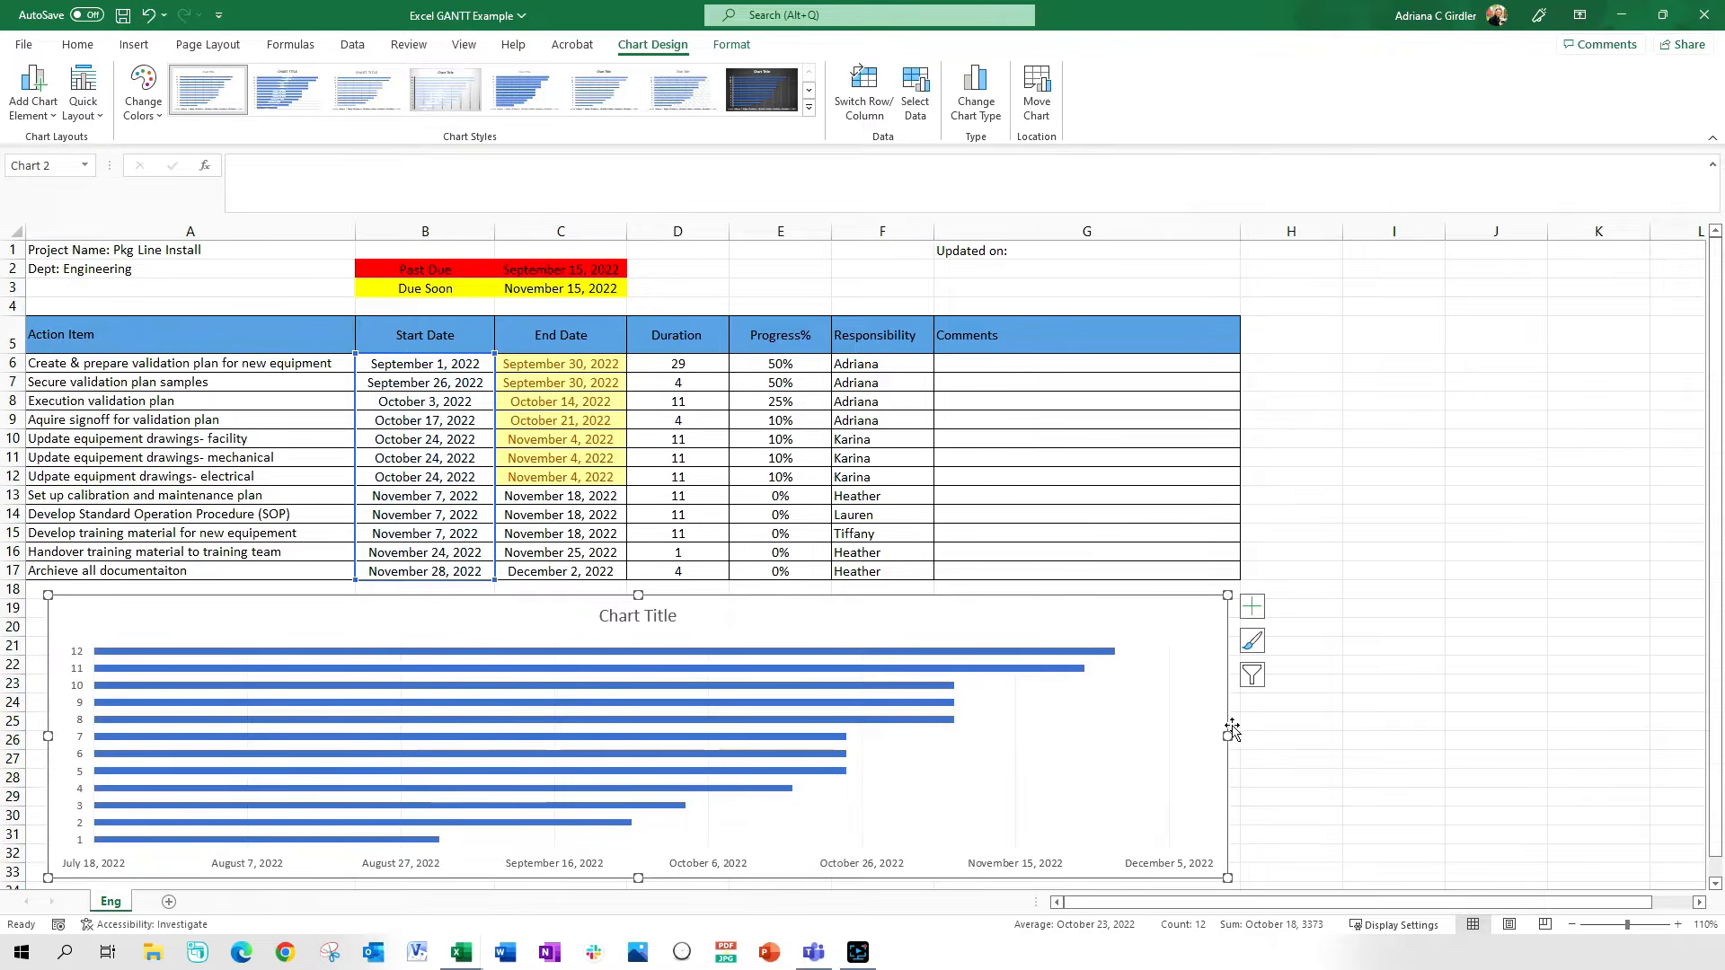
- Add a second data series to the chart, named from D5 (Duration) with its values from D6:D17
right_click(989, 721)
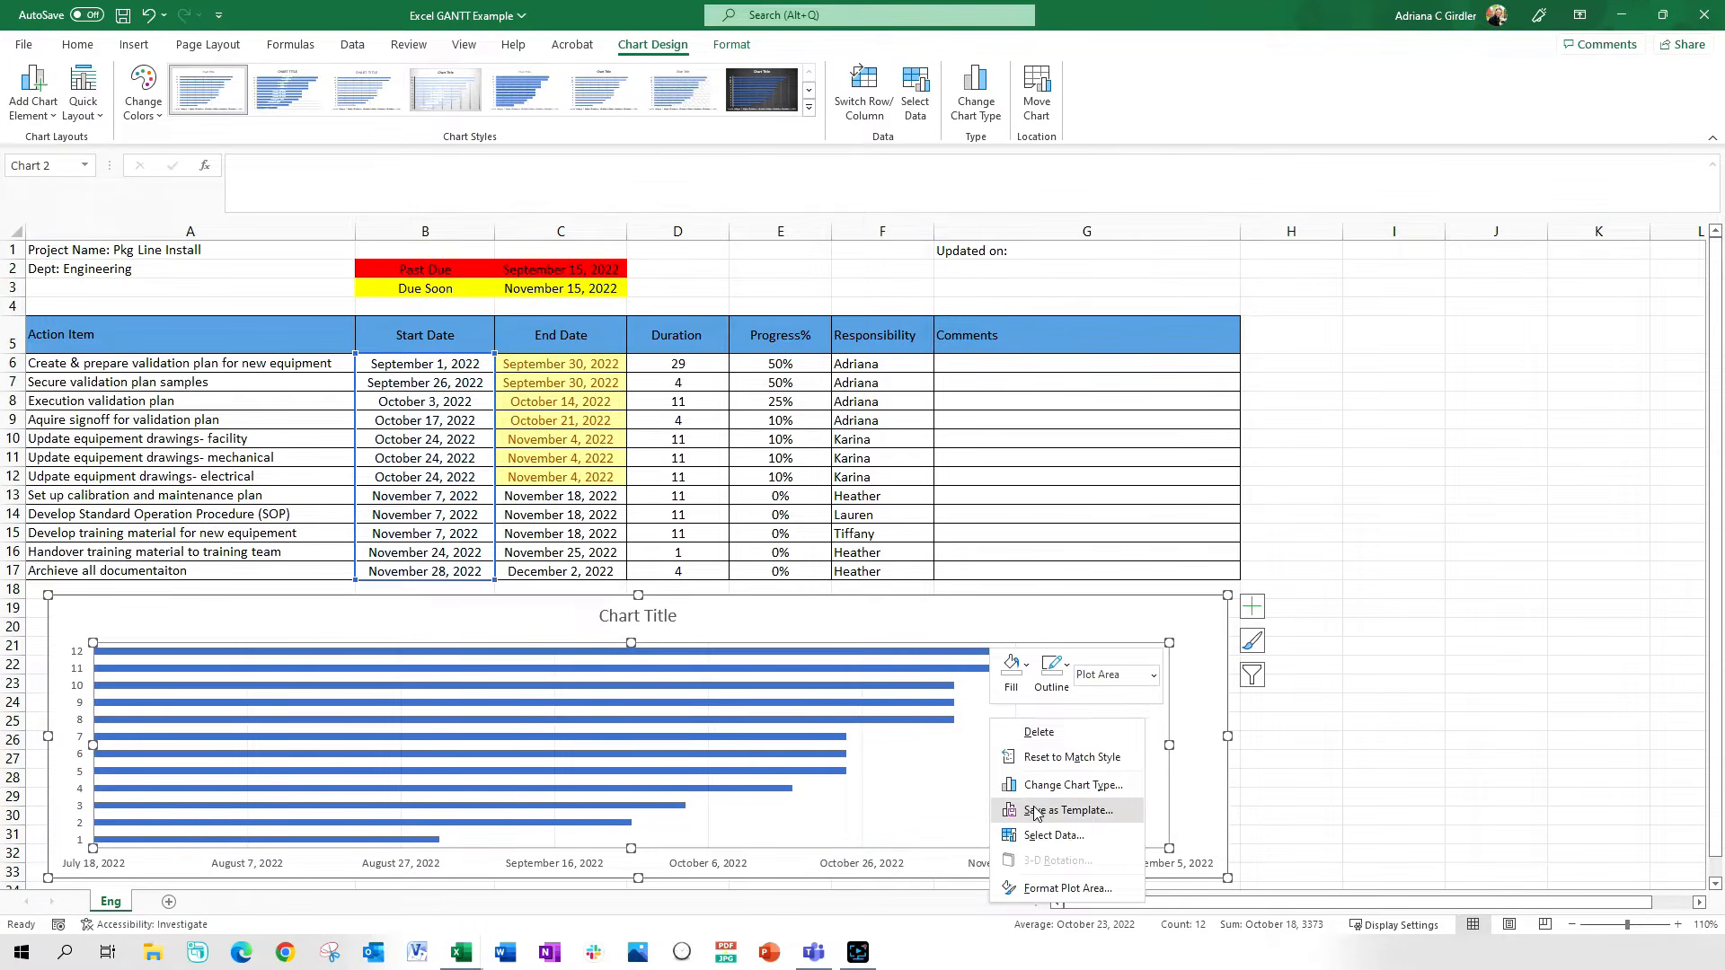
left_click(1054, 836)
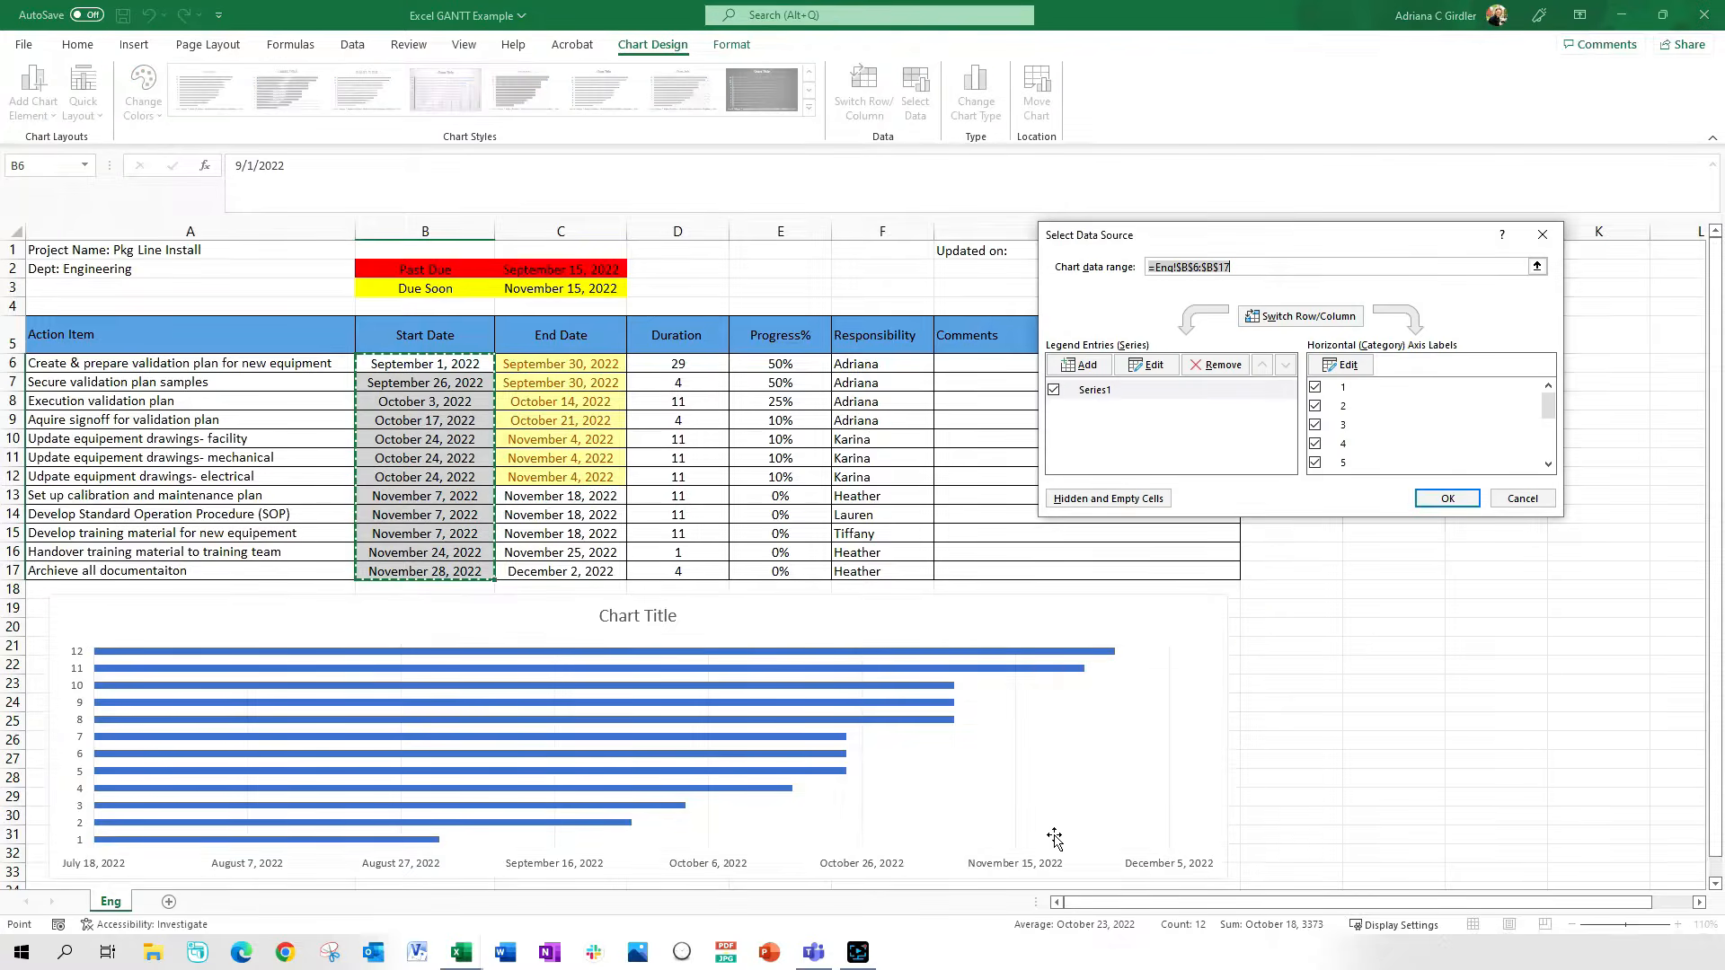
left_click(1071, 368)
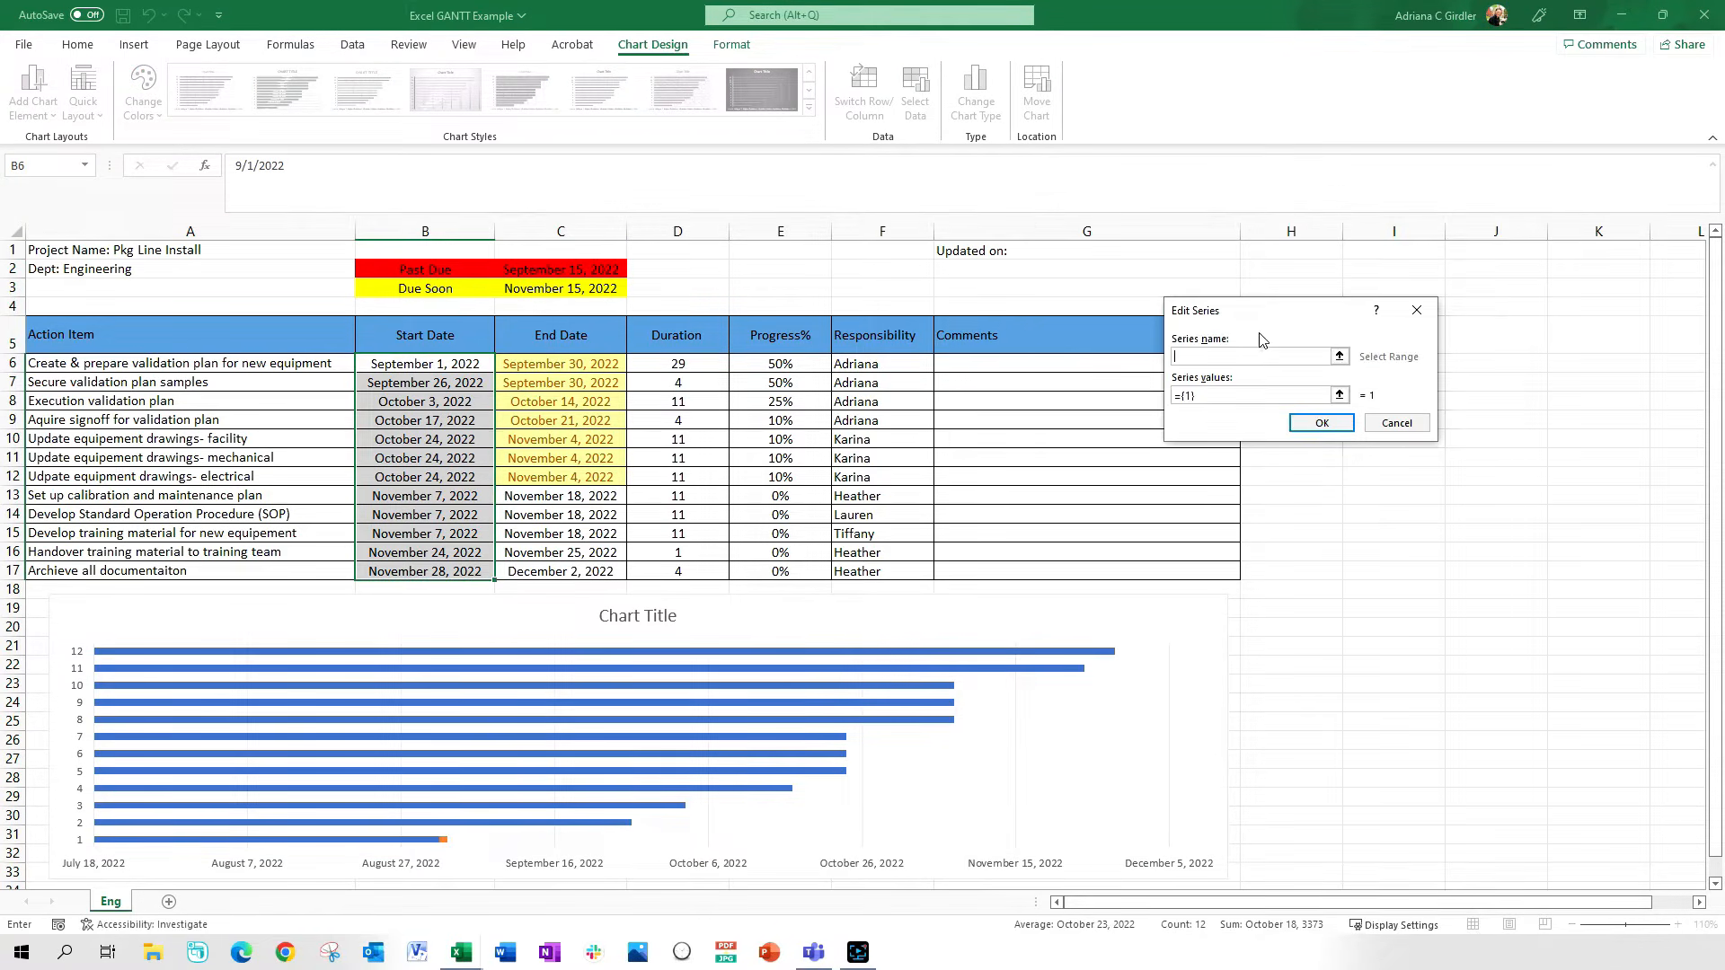
left_click(690, 328)
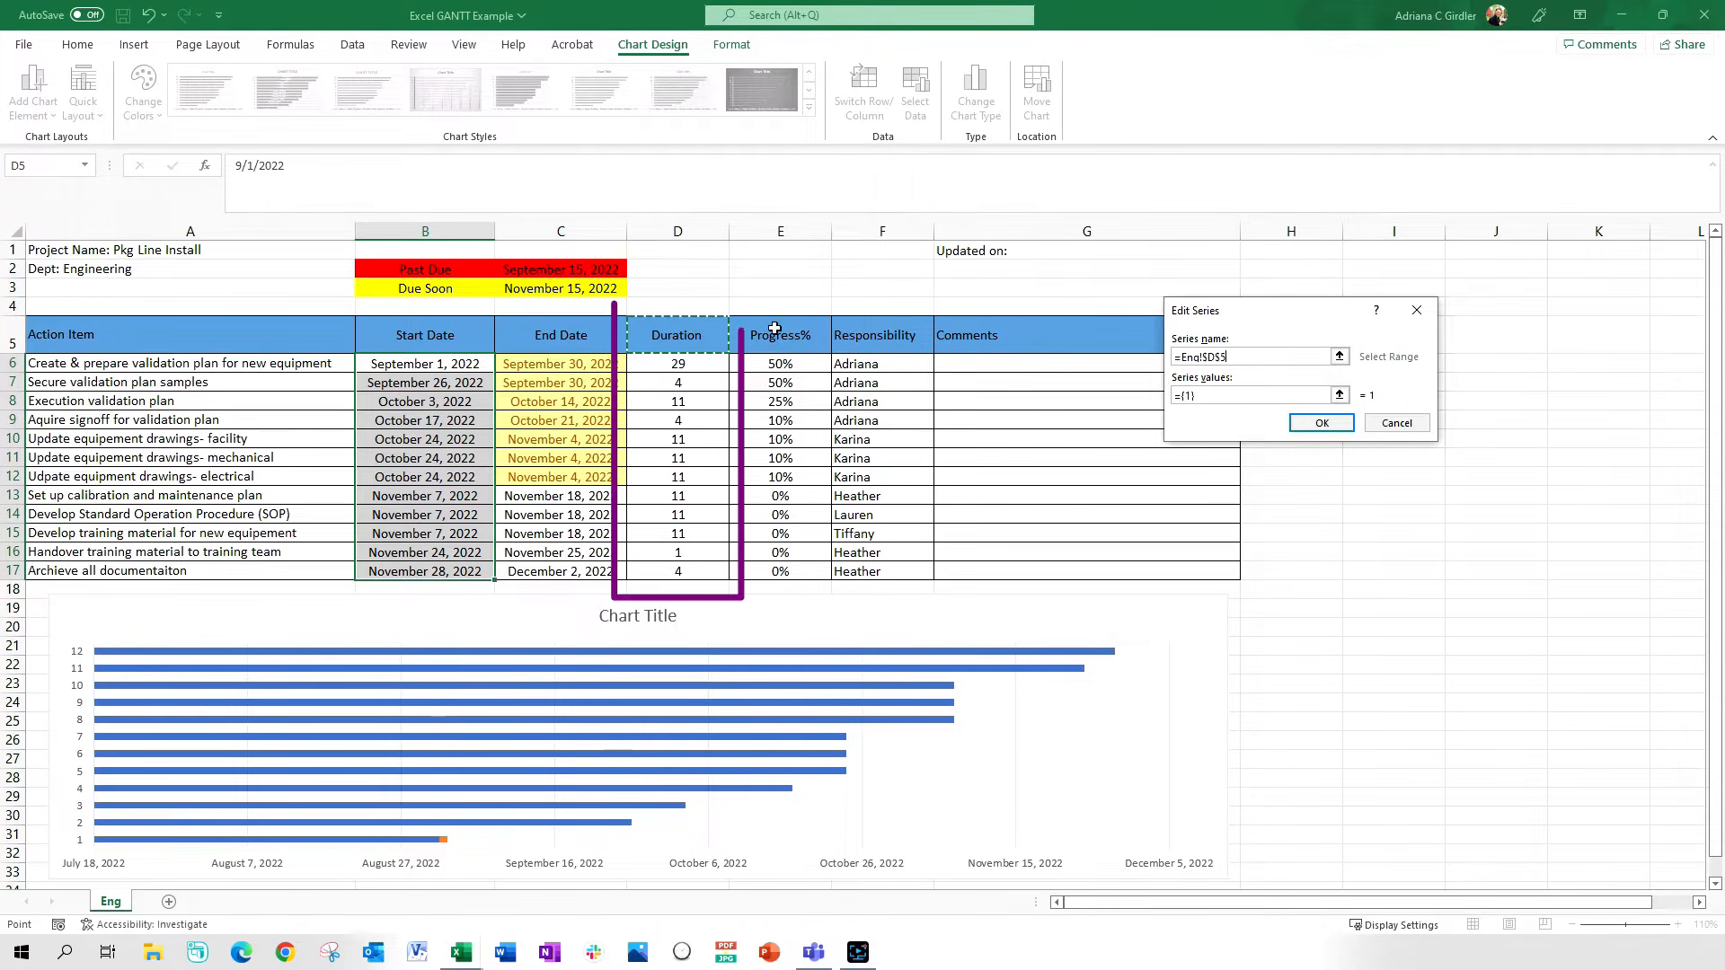
left_click(1205, 395)
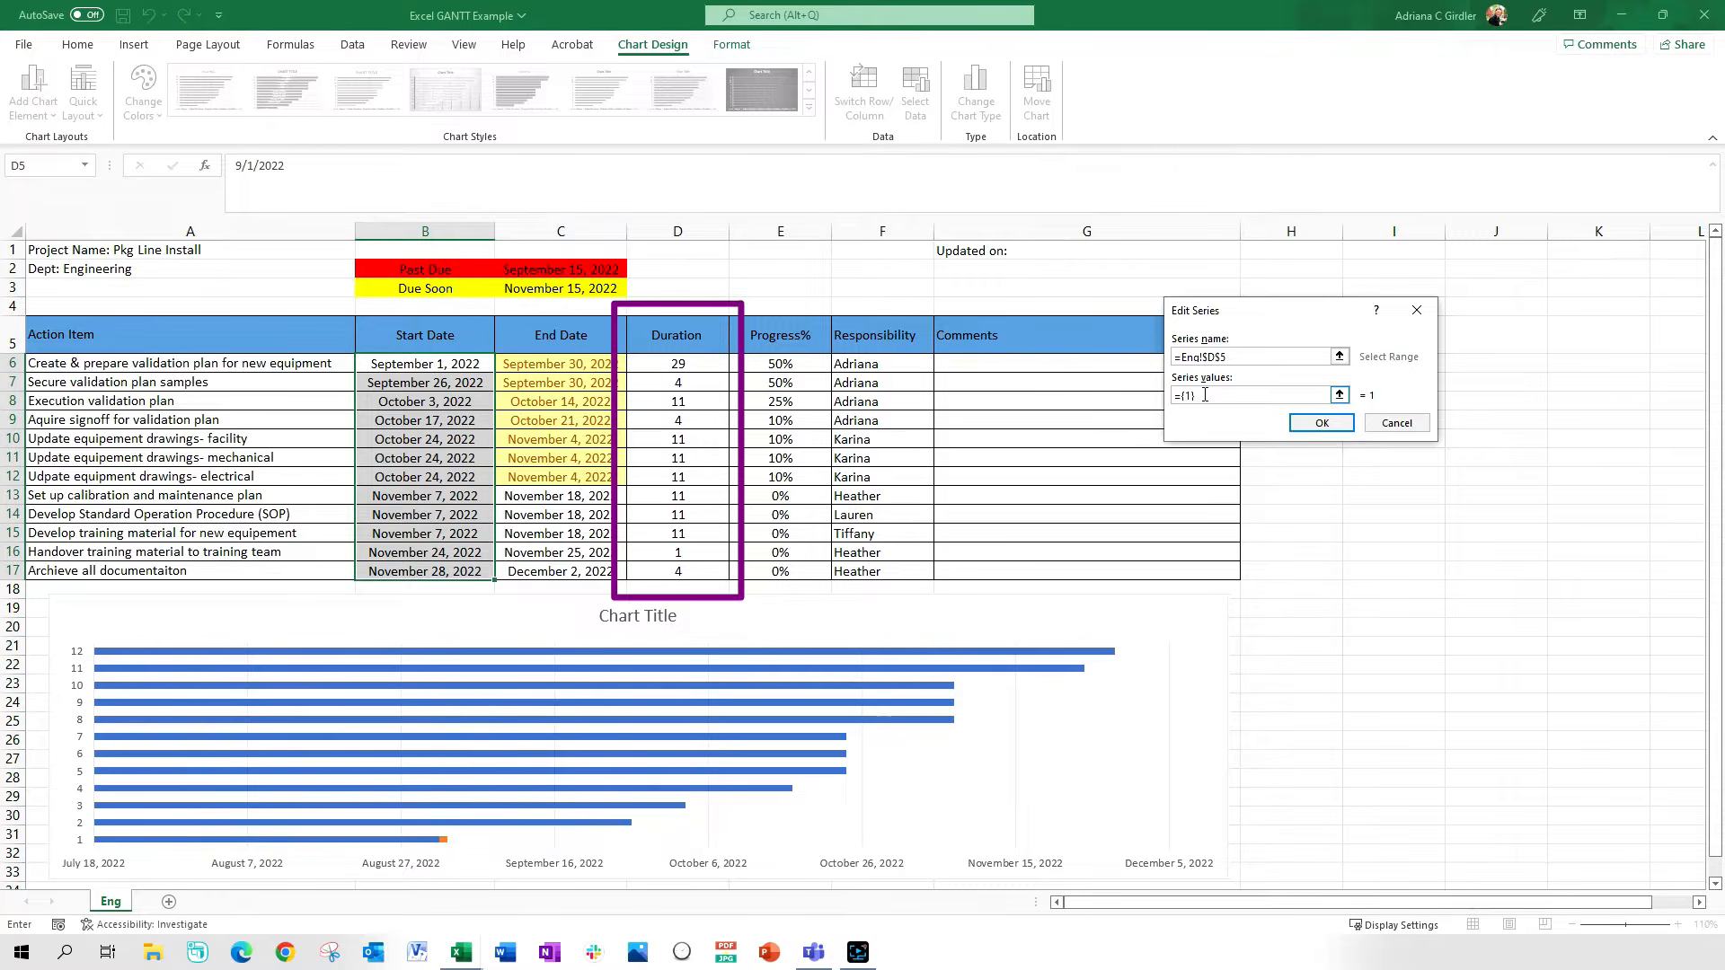
key("BackSpace")
key("BackSpace")
key("BackSpace")
key("BackSpace")
left_click_drag(692, 363, 690, 572)
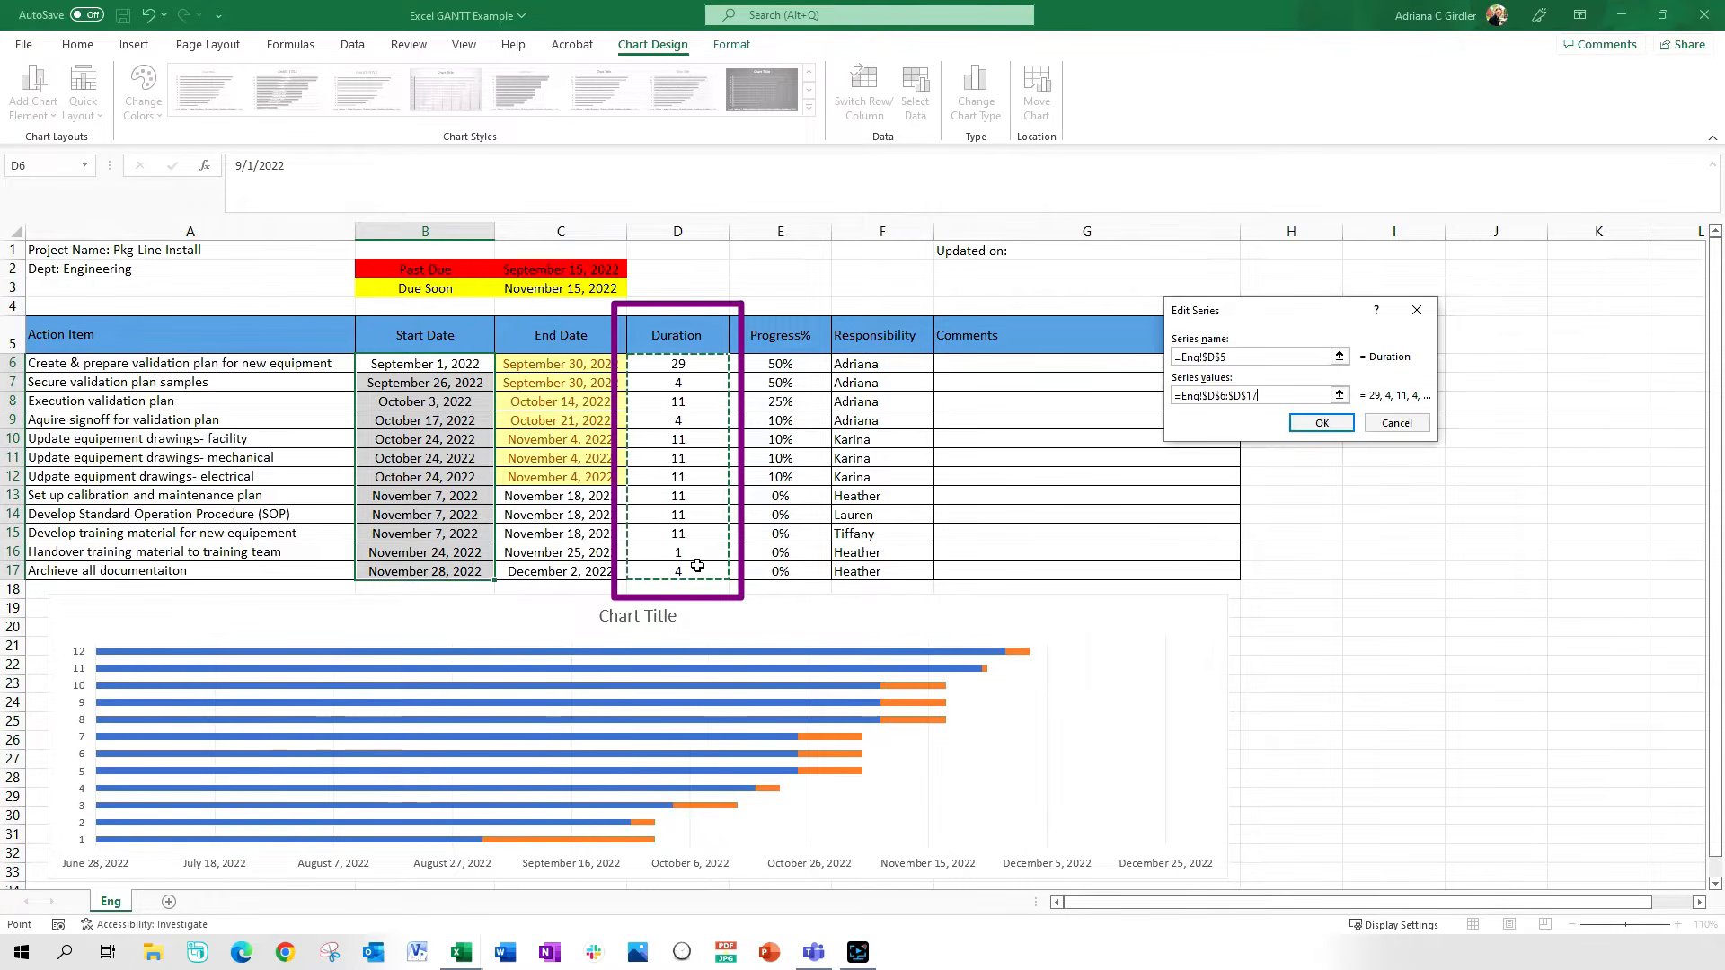
left_click(1322, 423)
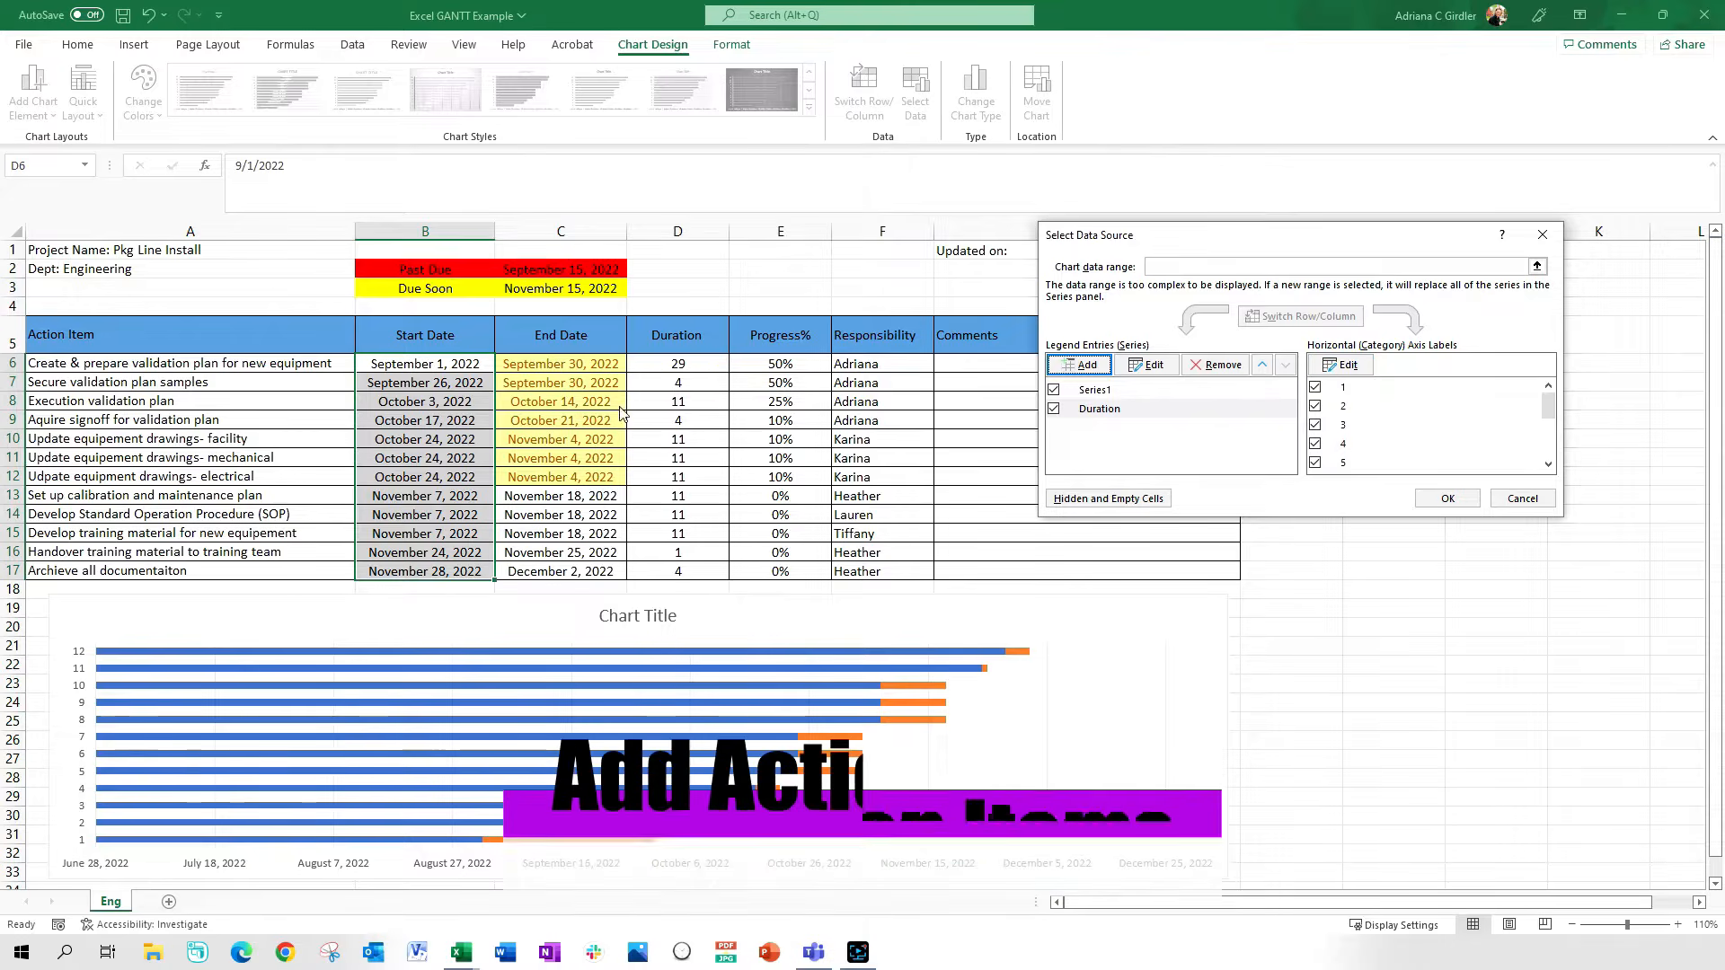
- Set the chart's category axis labels to the action items in A6:A17 and accept the data source changes
left_click(1347, 364)
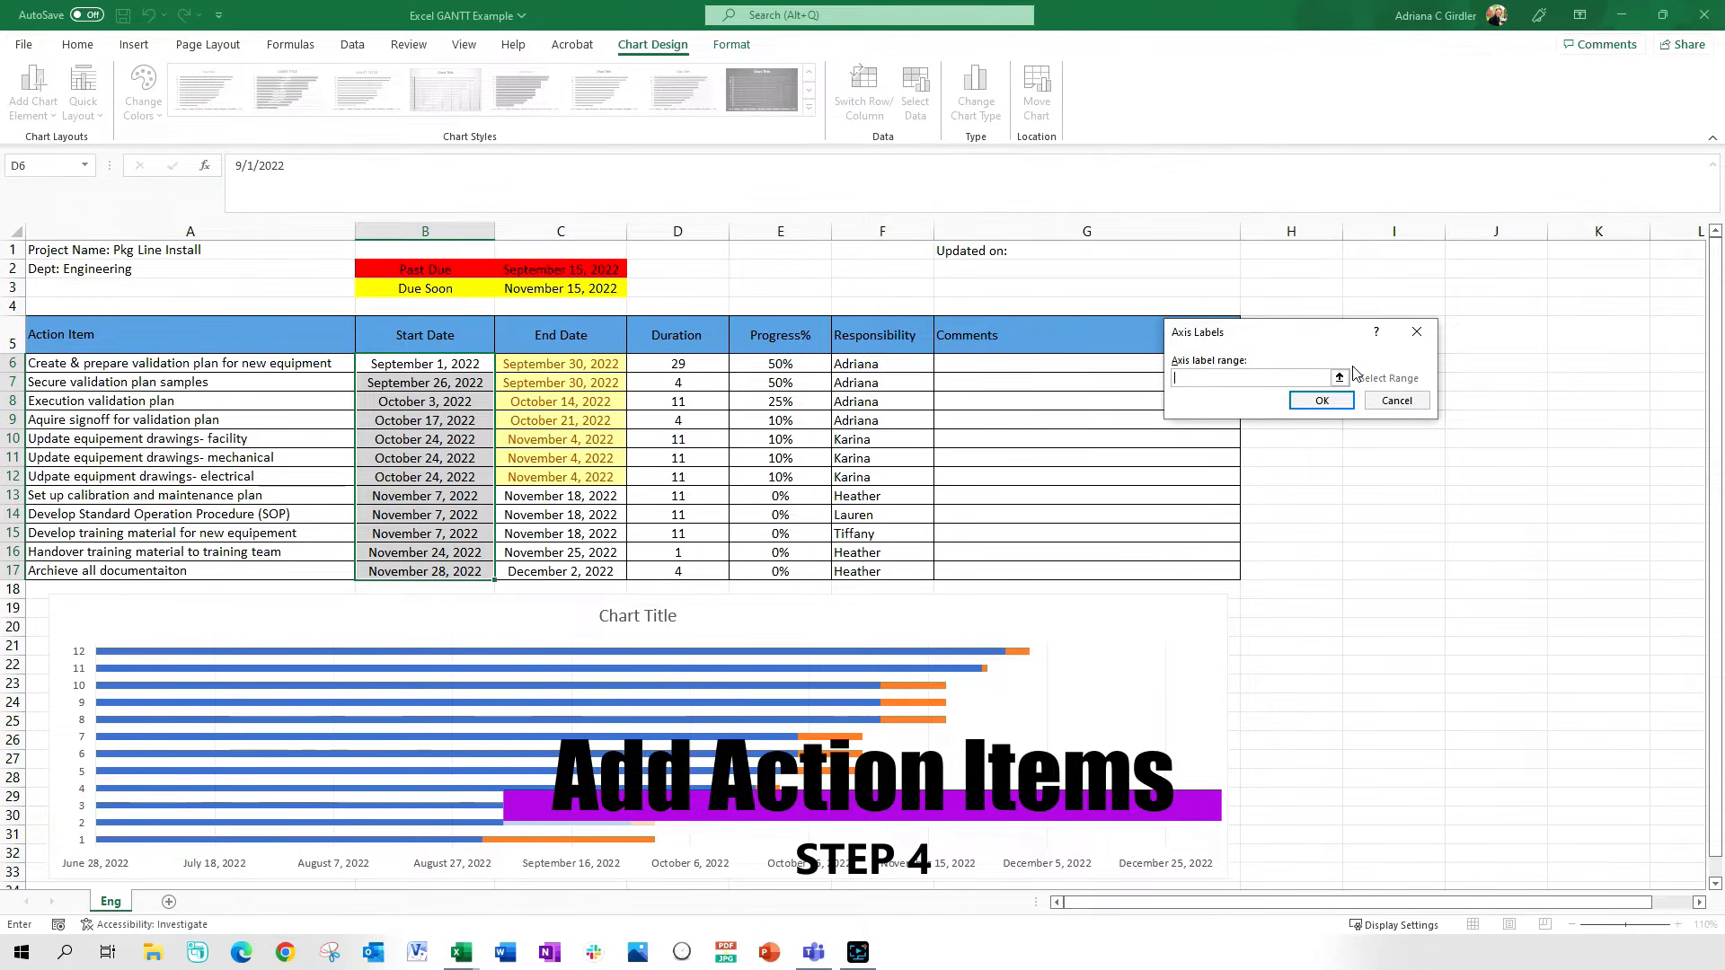
left_click(134, 368)
left_click_drag(134, 368, 144, 570)
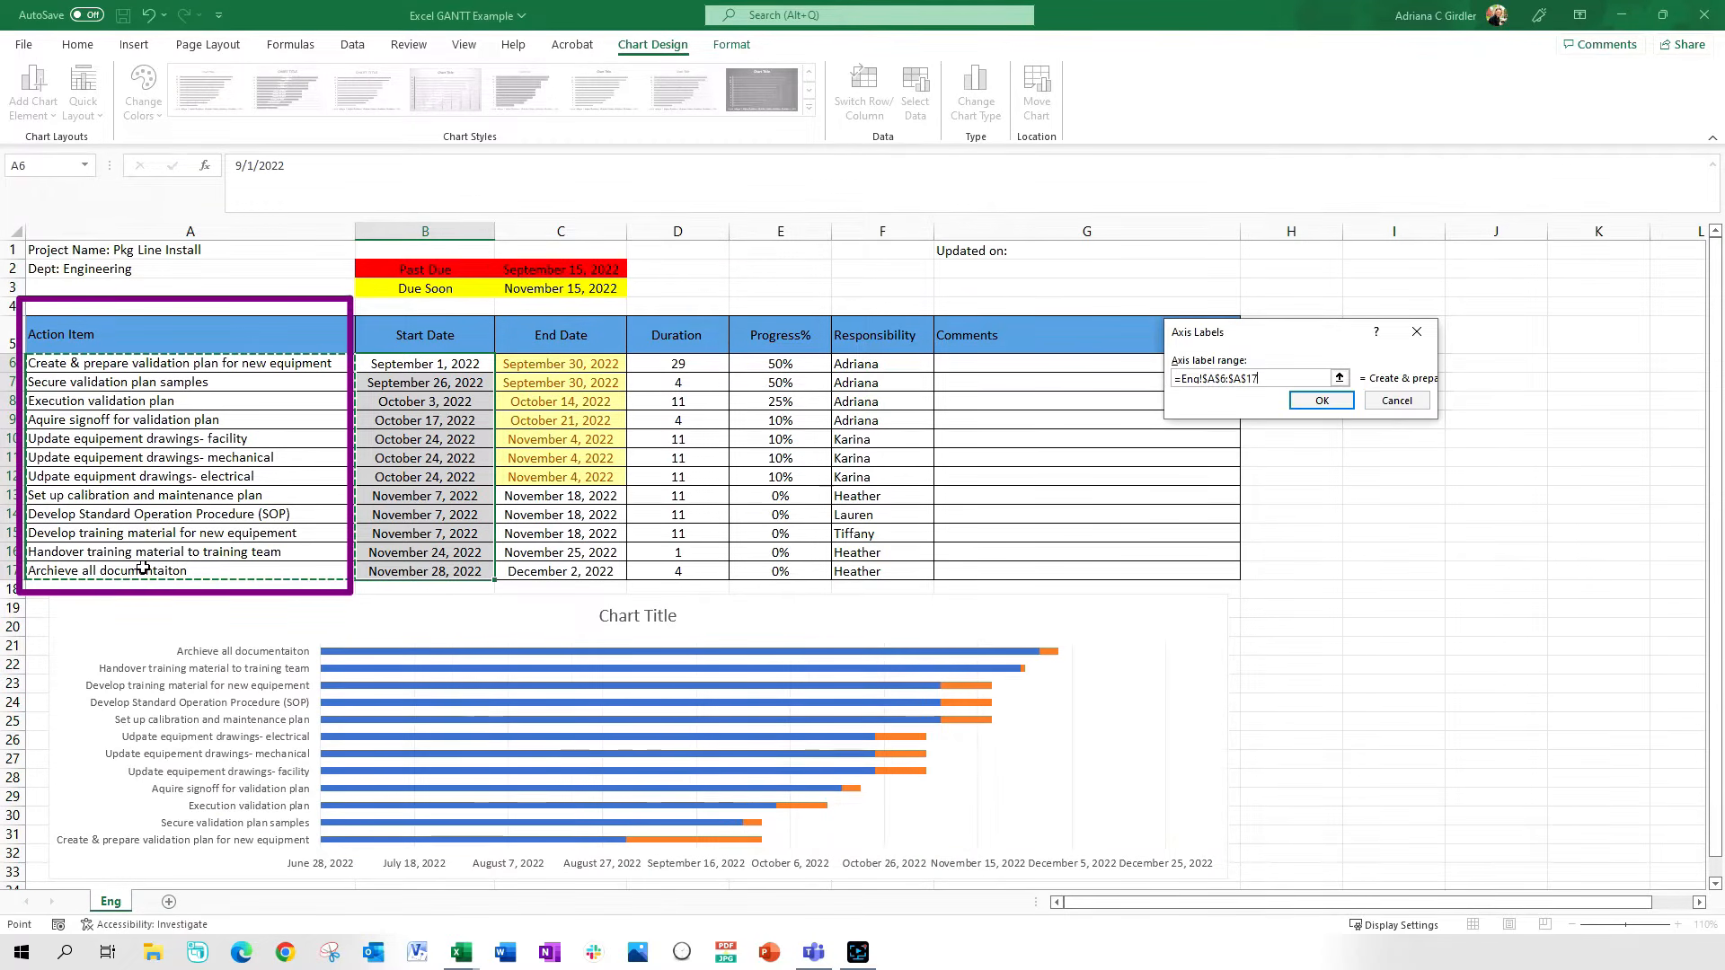
left_click(1321, 401)
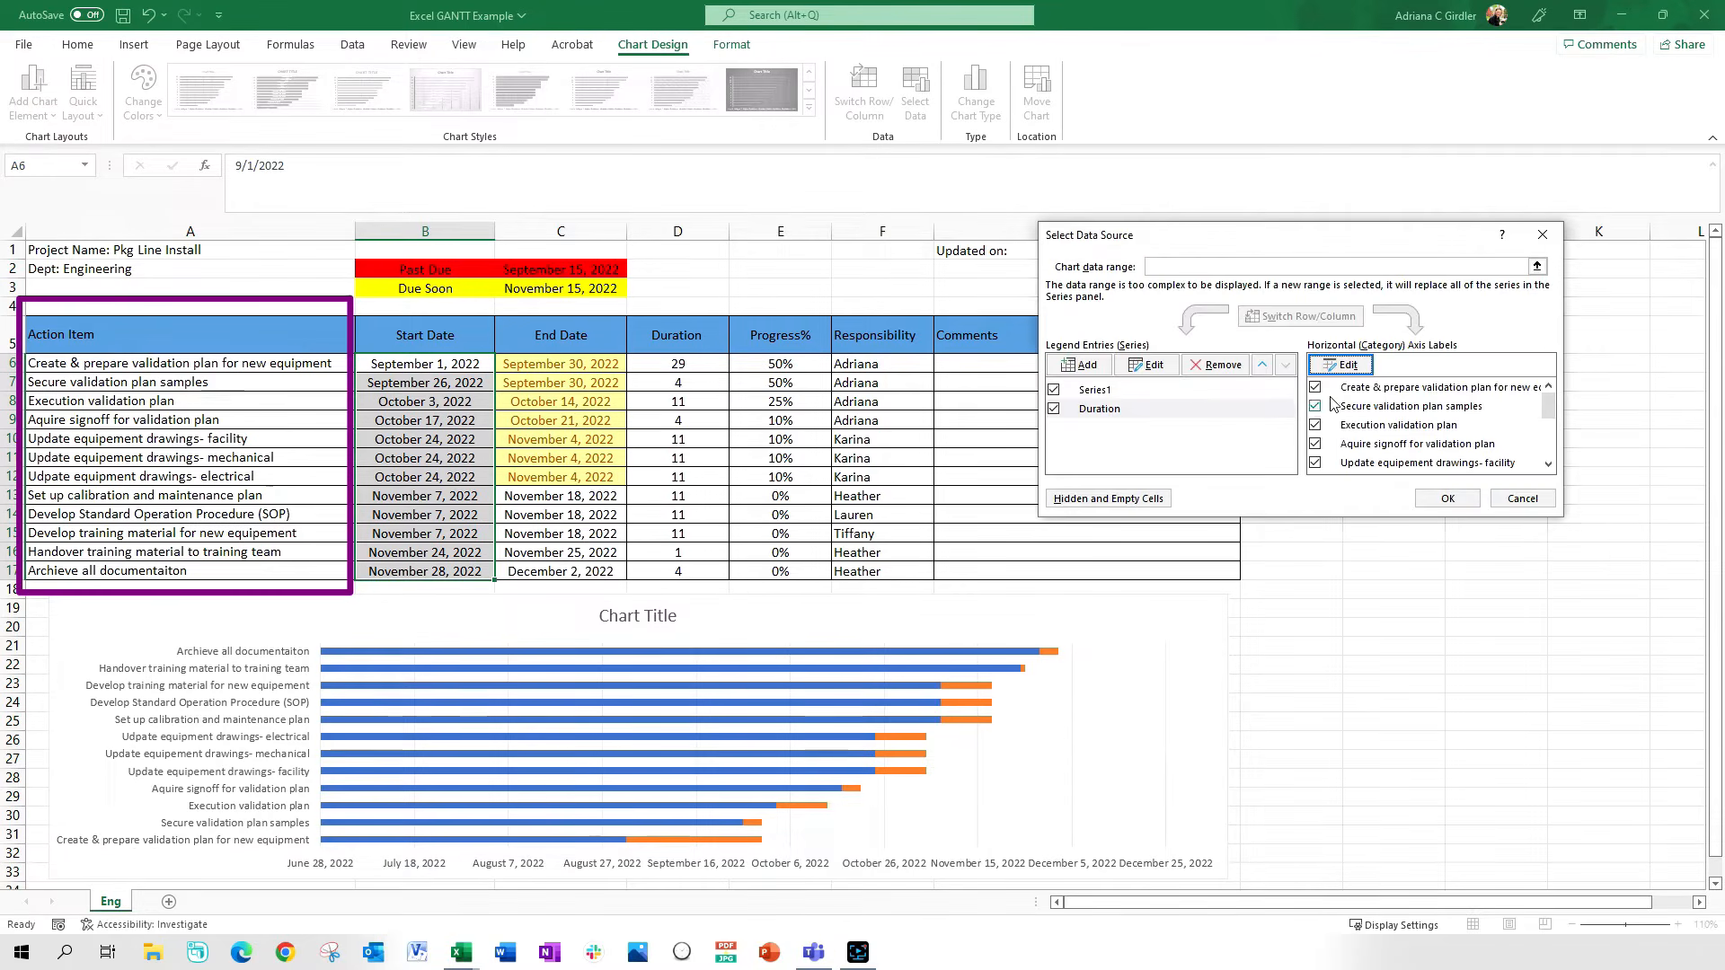
left_click(1448, 499)
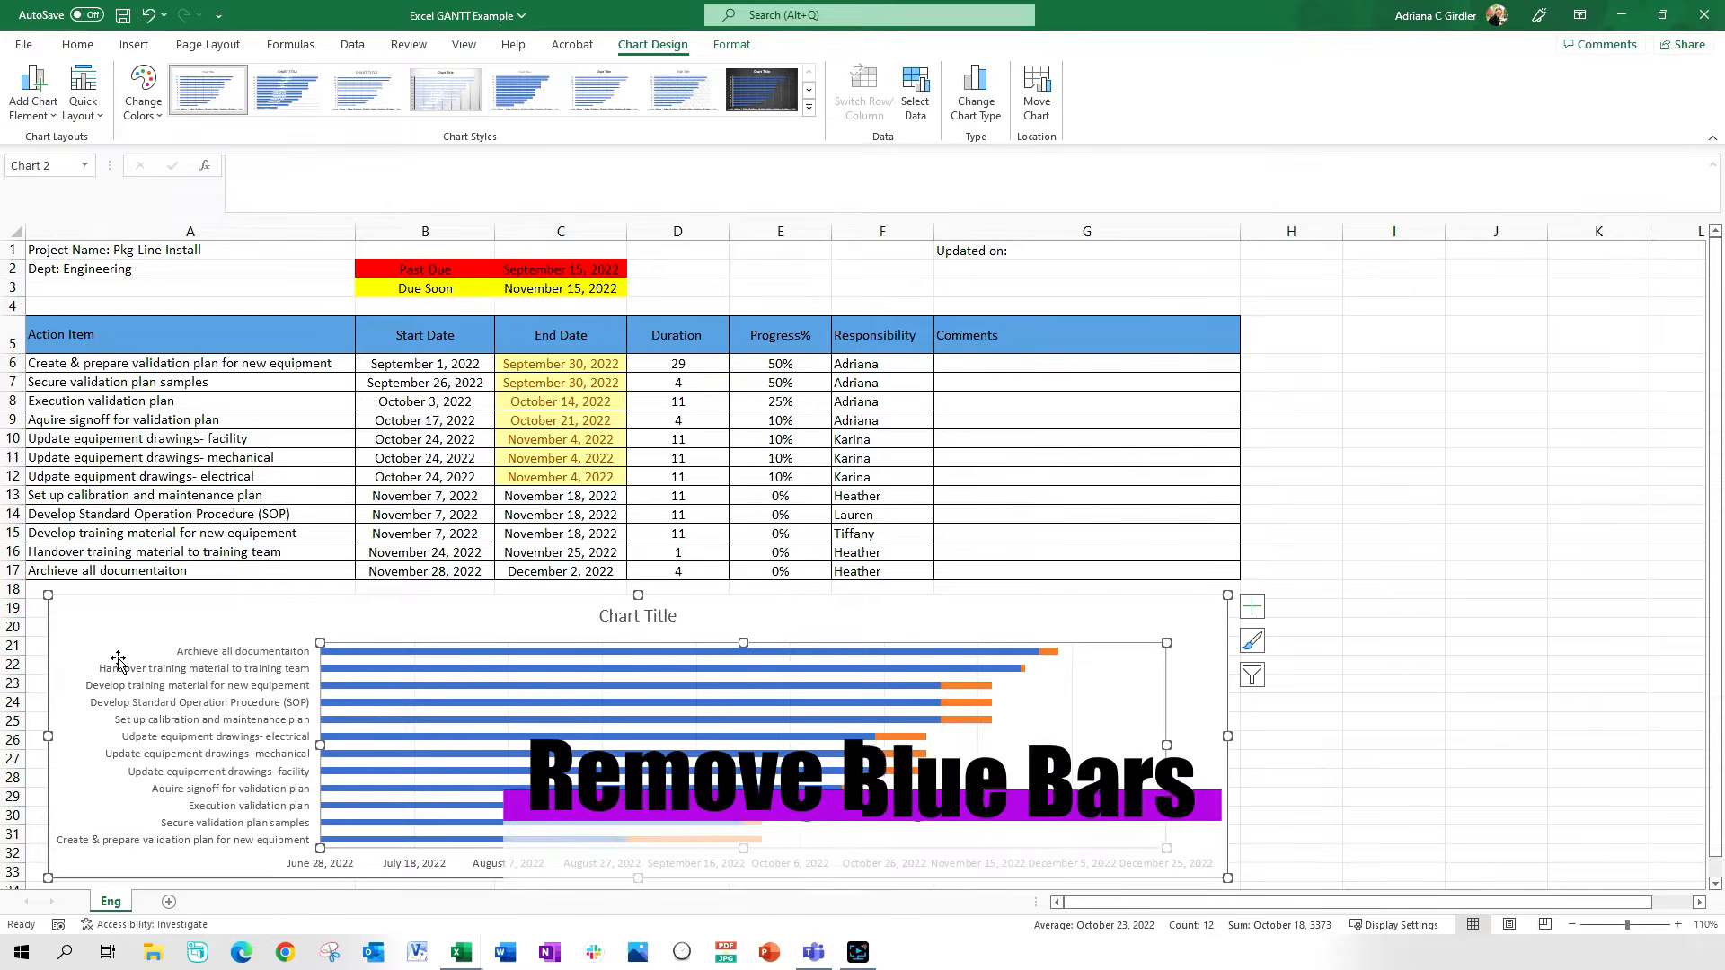
- Set the blue start-date bars to no fill and no outline, leaving the orange duration bars as they are
mouse_move(473, 652)
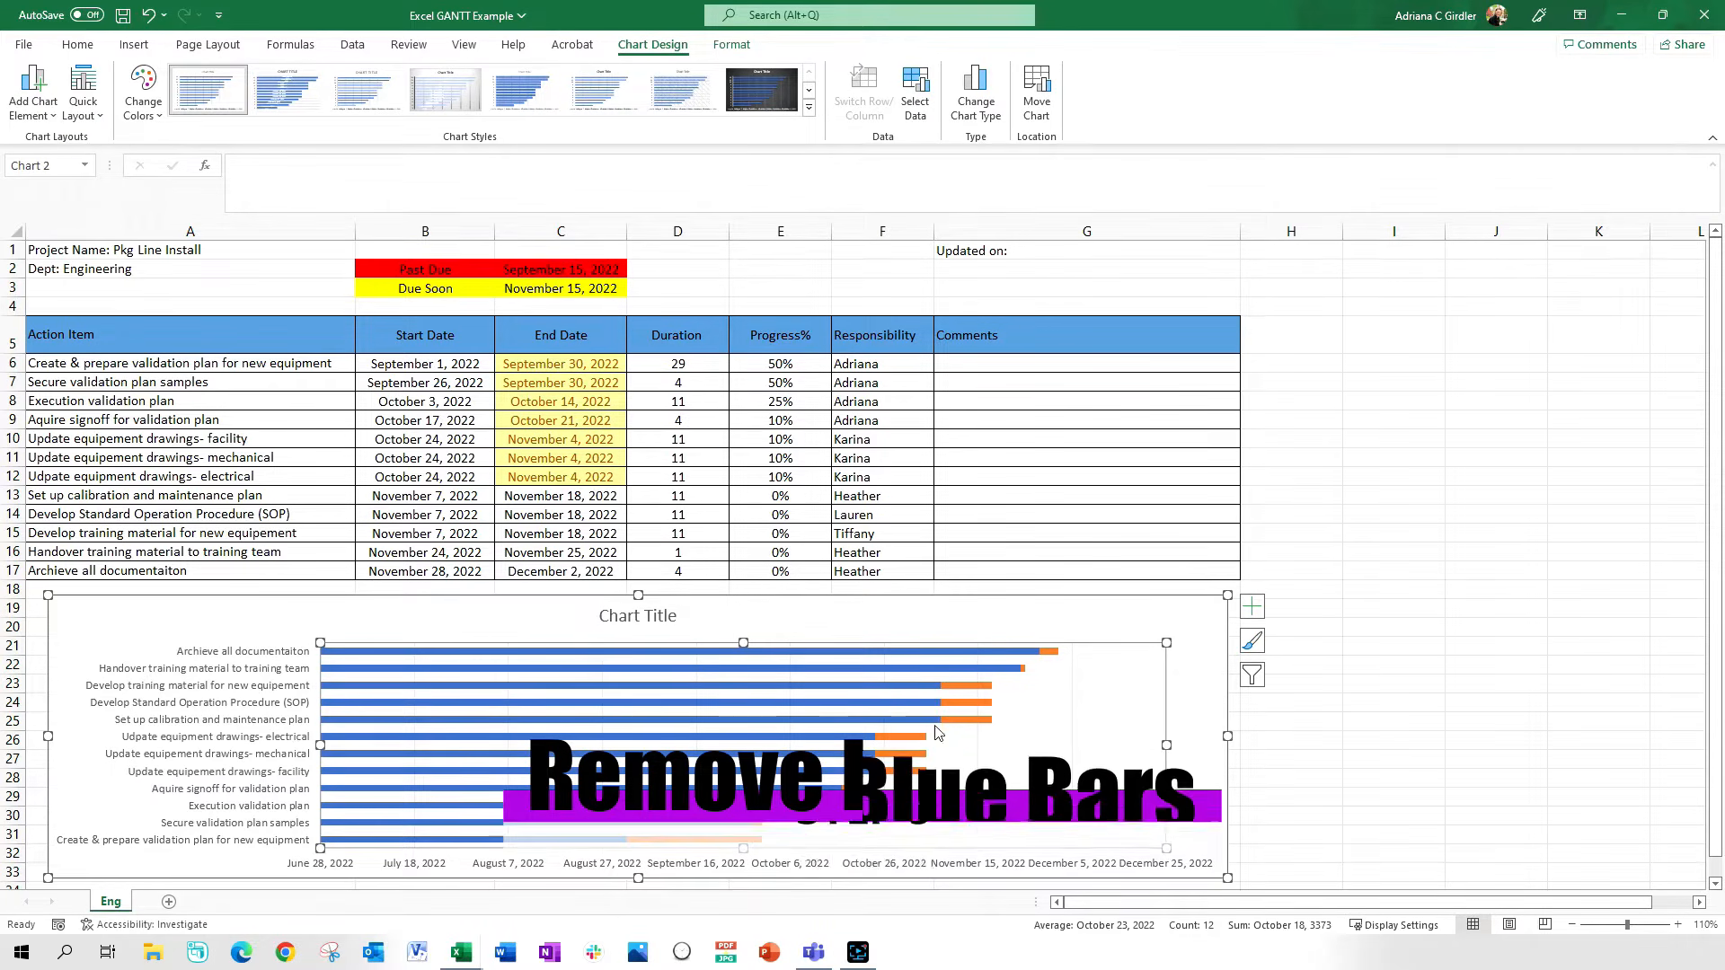
left_click(456, 649)
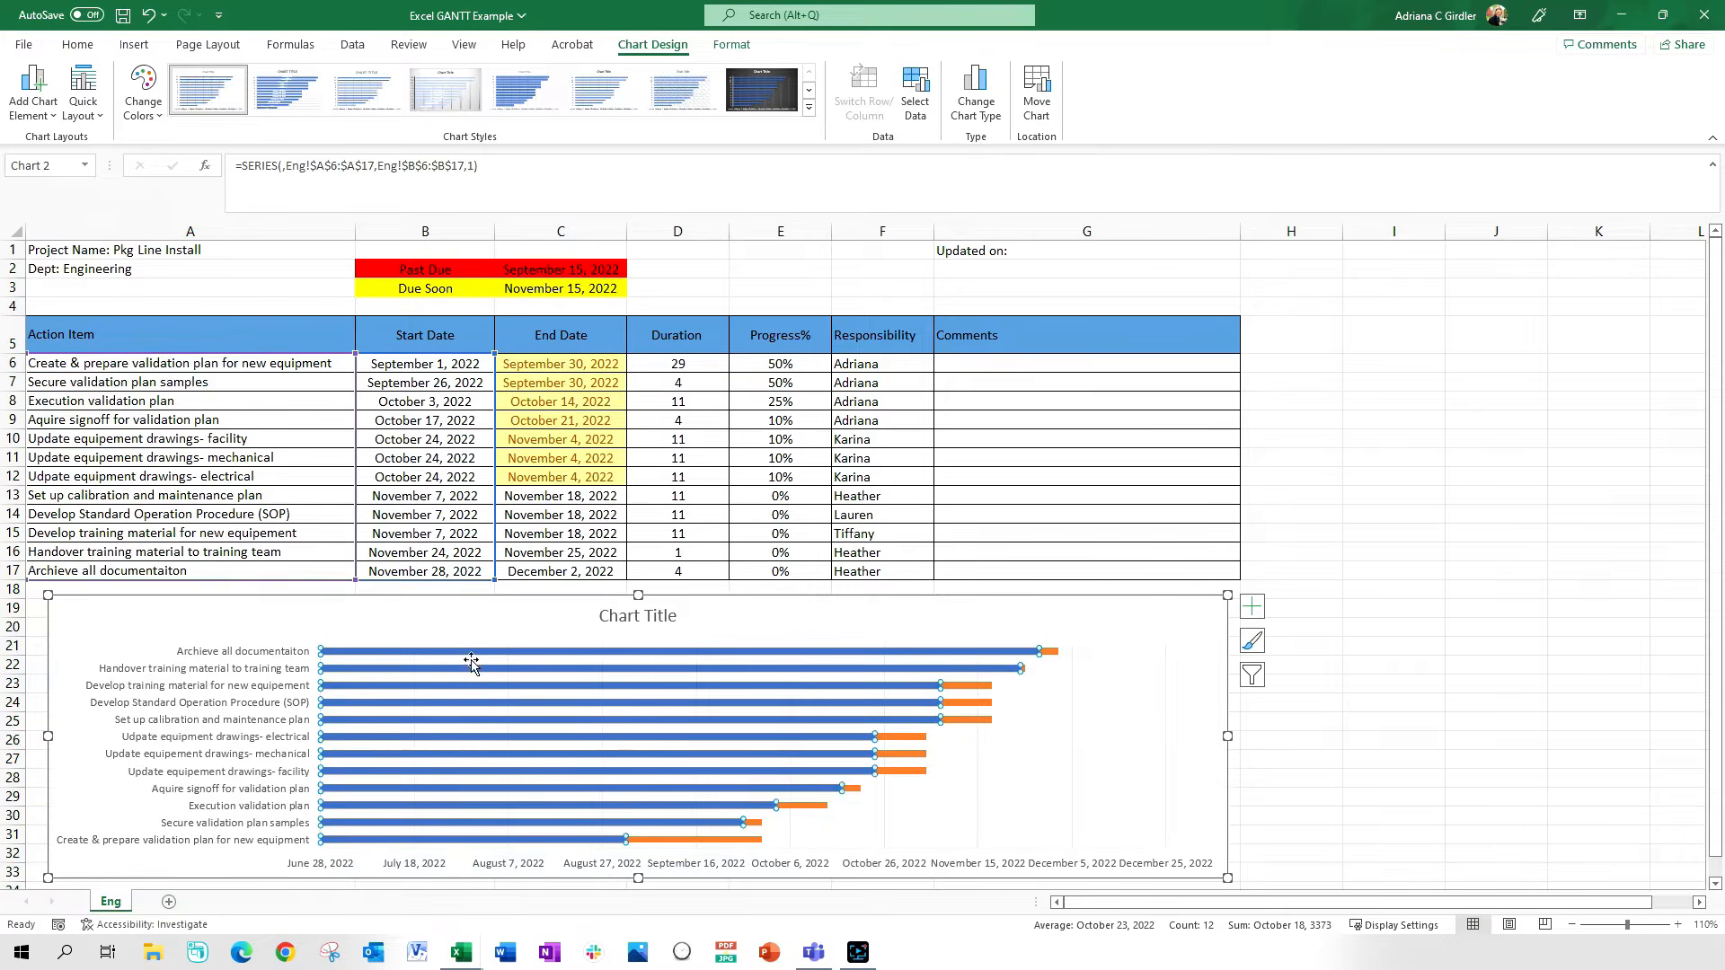
mouse_move(568, 654)
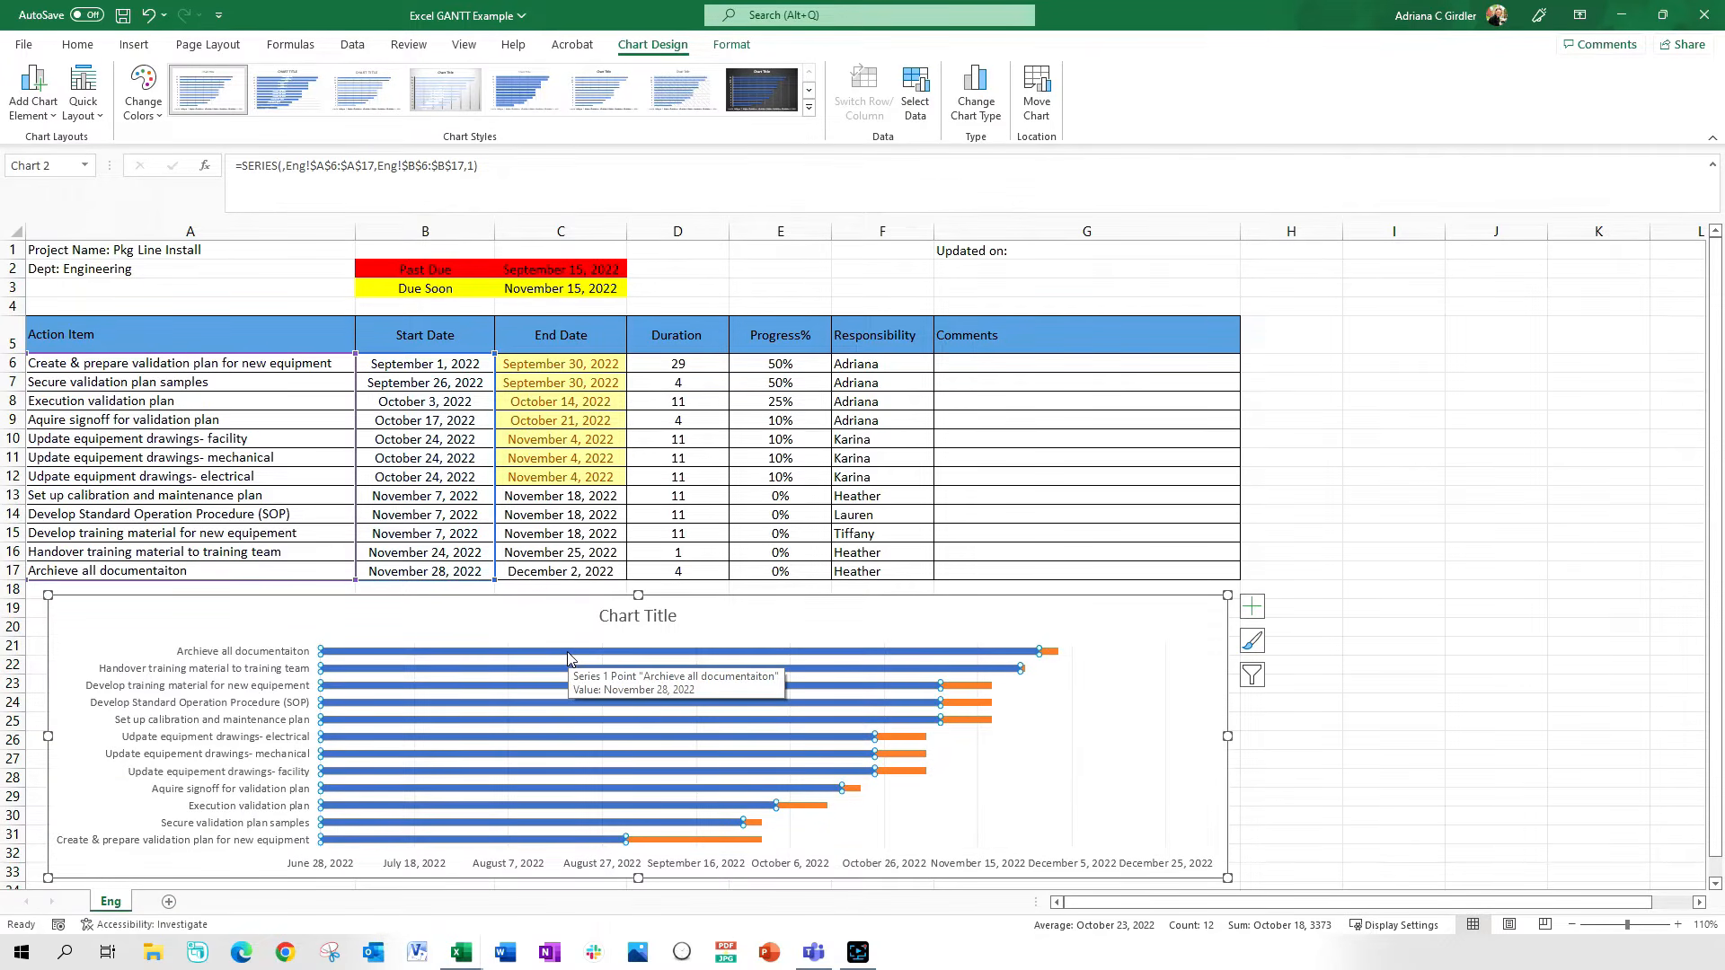
right_click(569, 657)
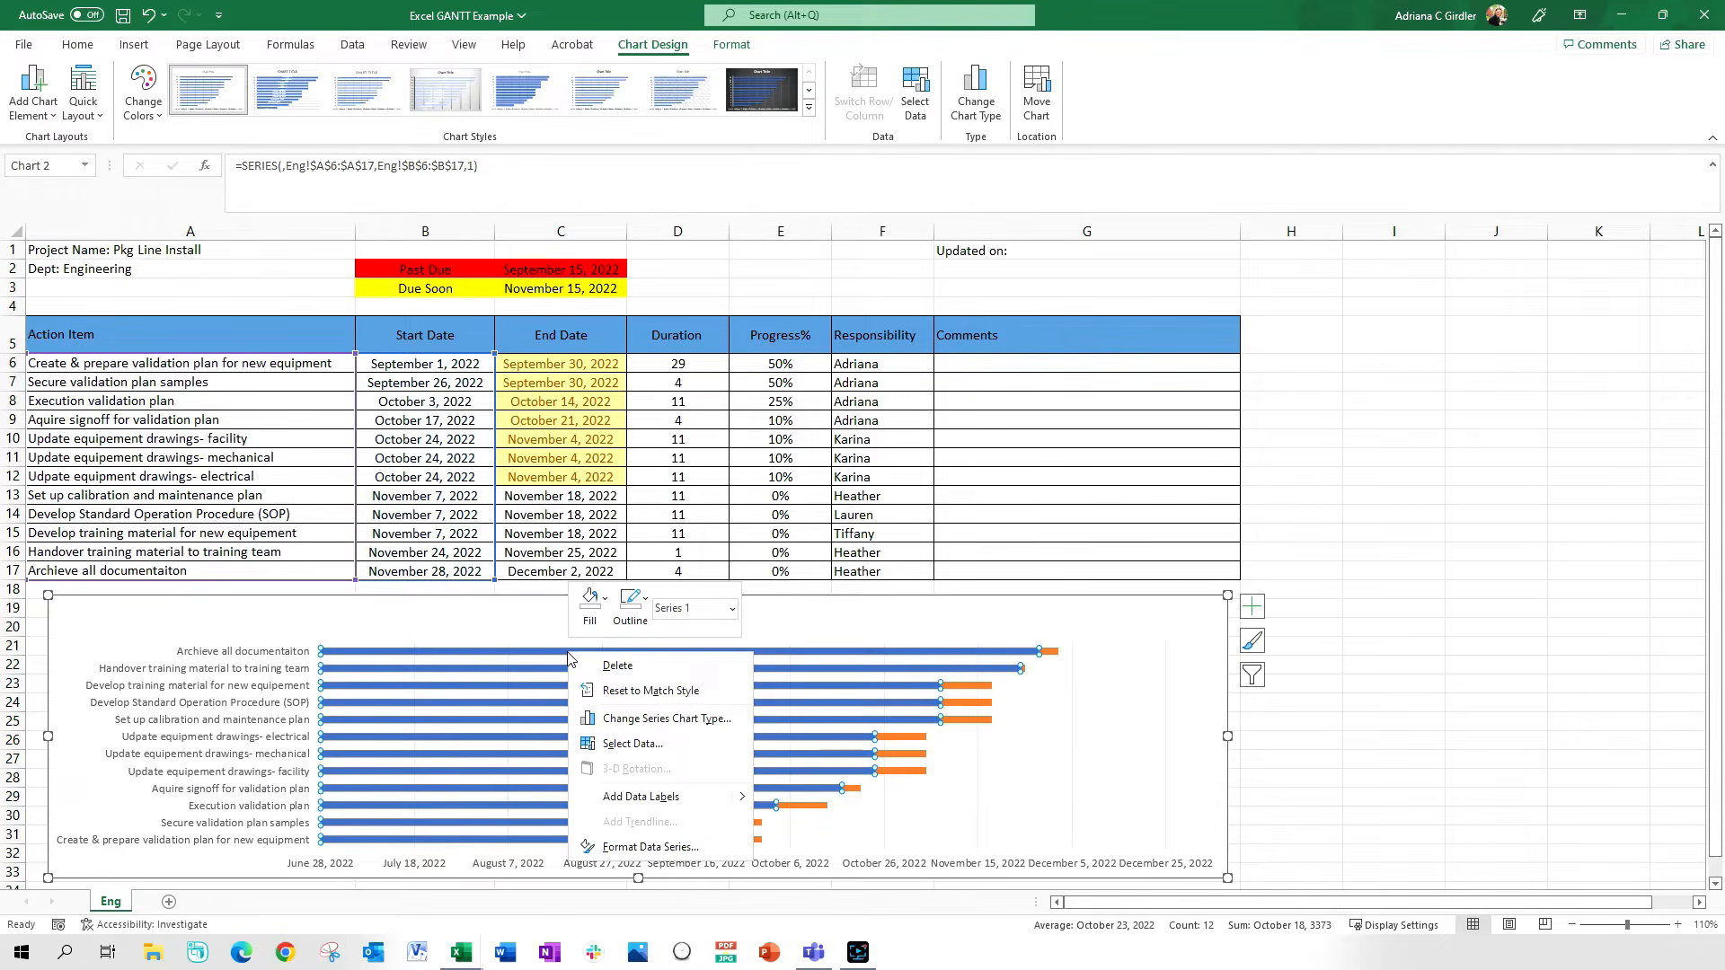
left_click(591, 606)
left_click(622, 466)
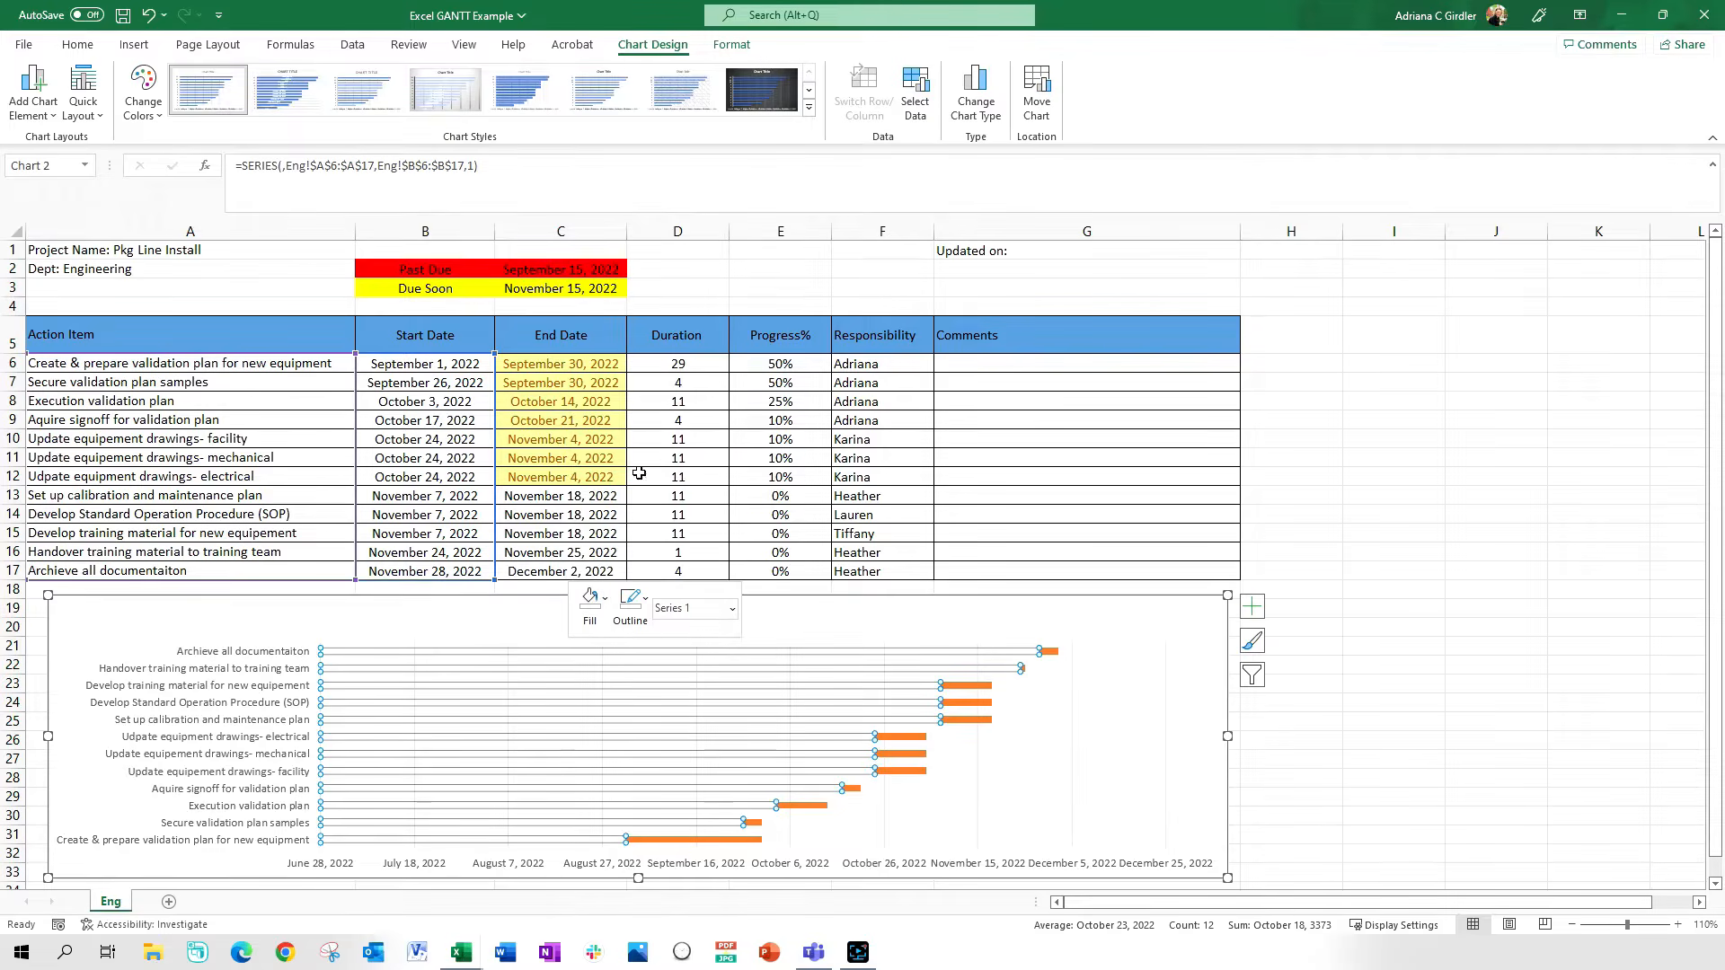
left_click(648, 611)
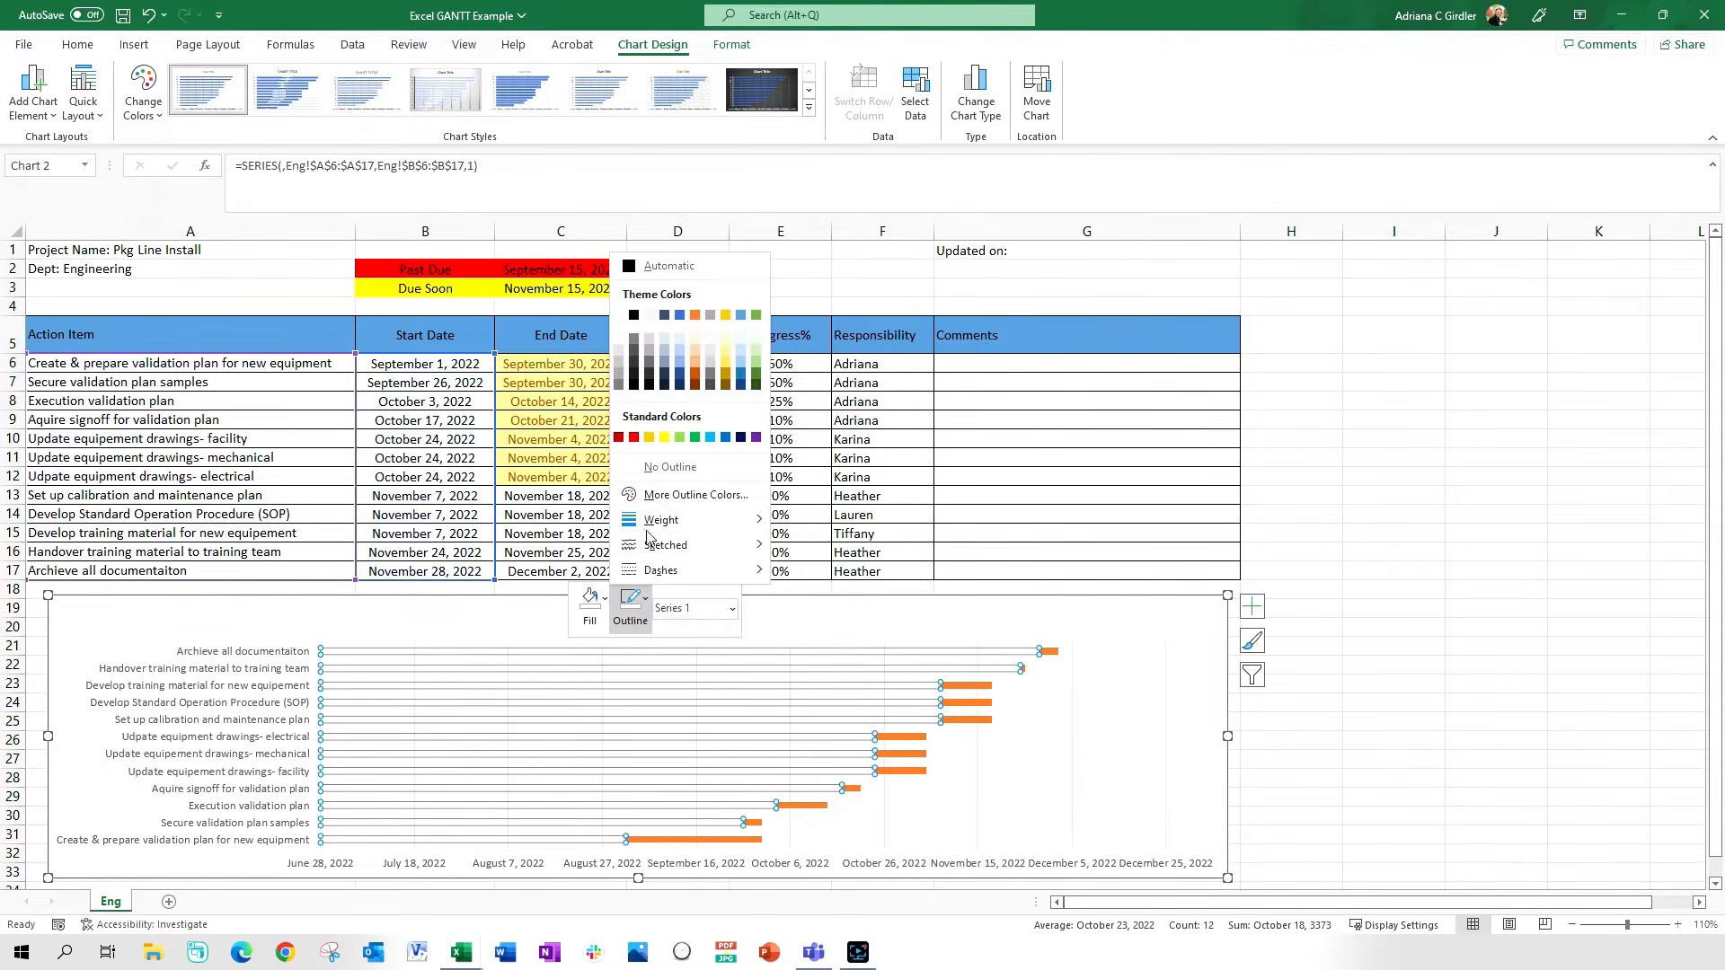
left_click(640, 466)
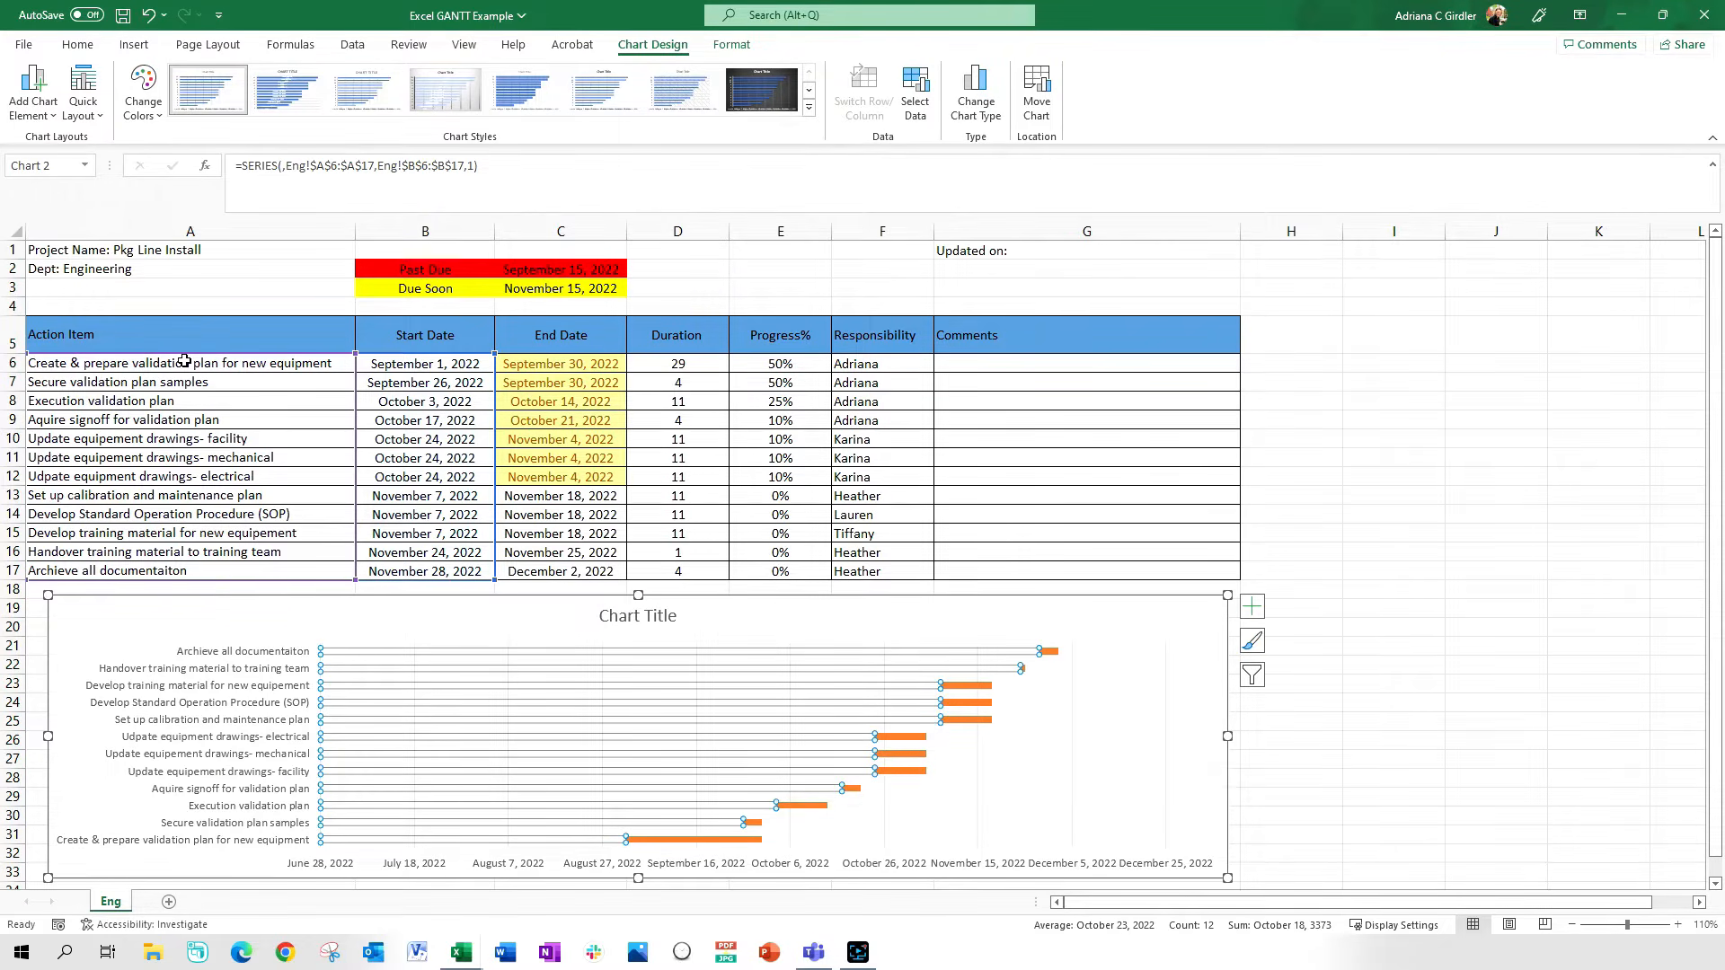
- Put the action items on the chart's vertical axis in reverse order
right_click(238, 735)
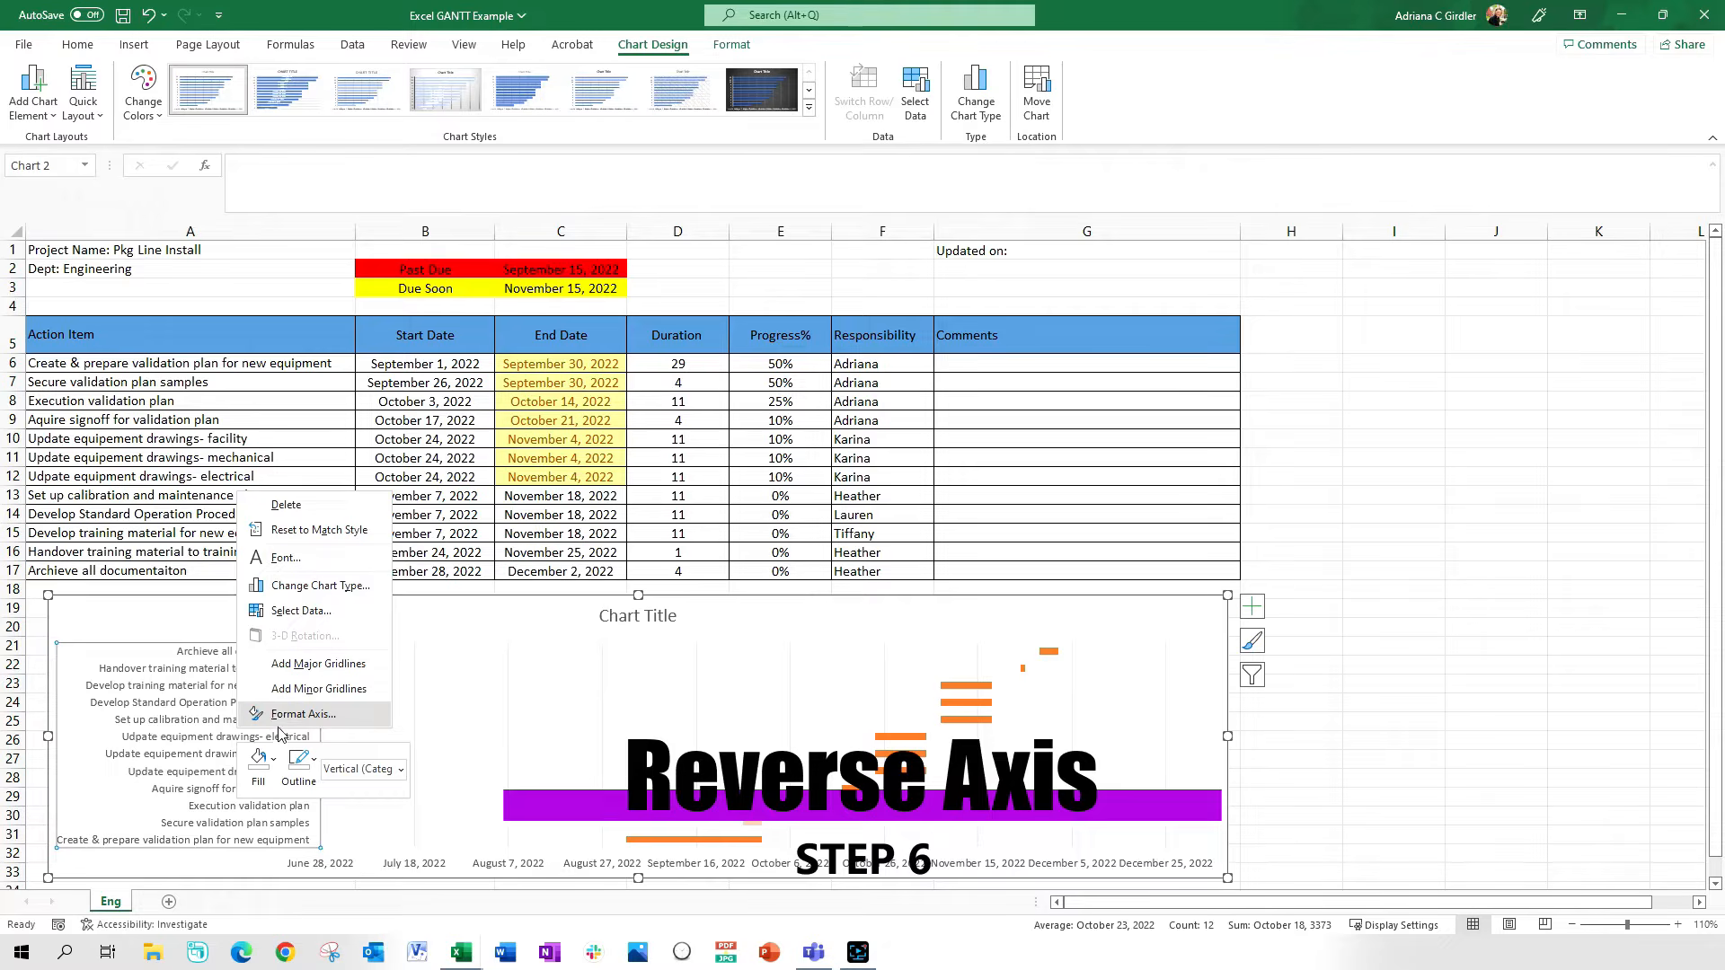
left_click(280, 715)
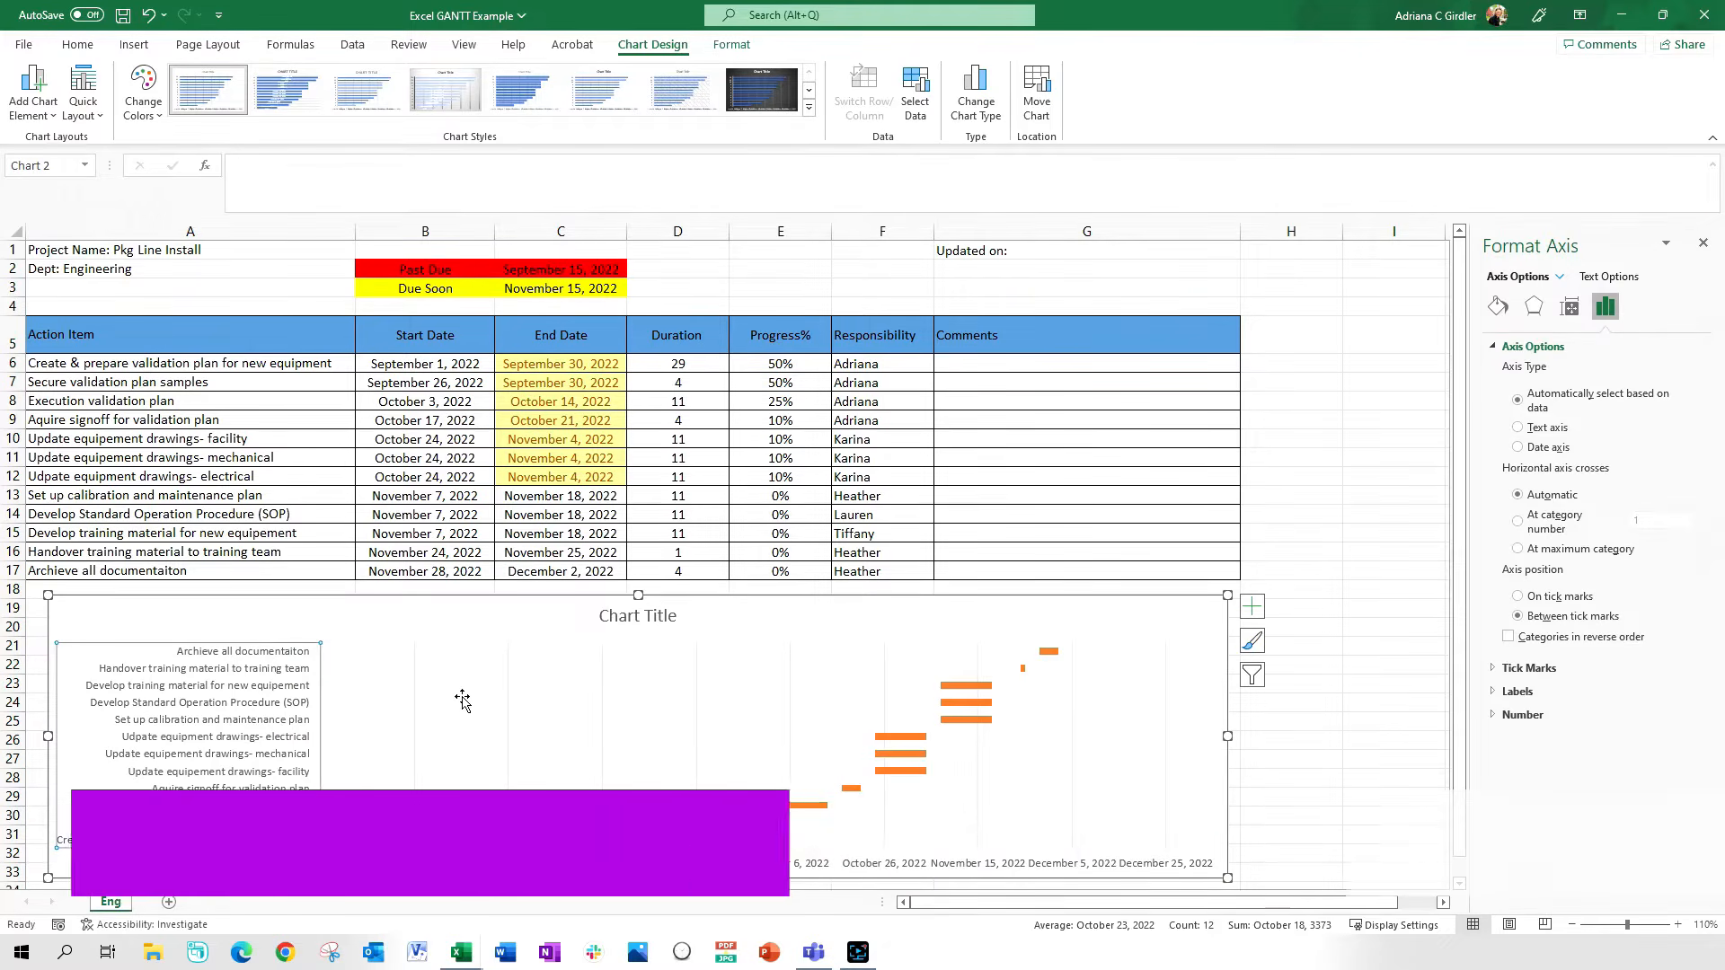
left_click(1509, 637)
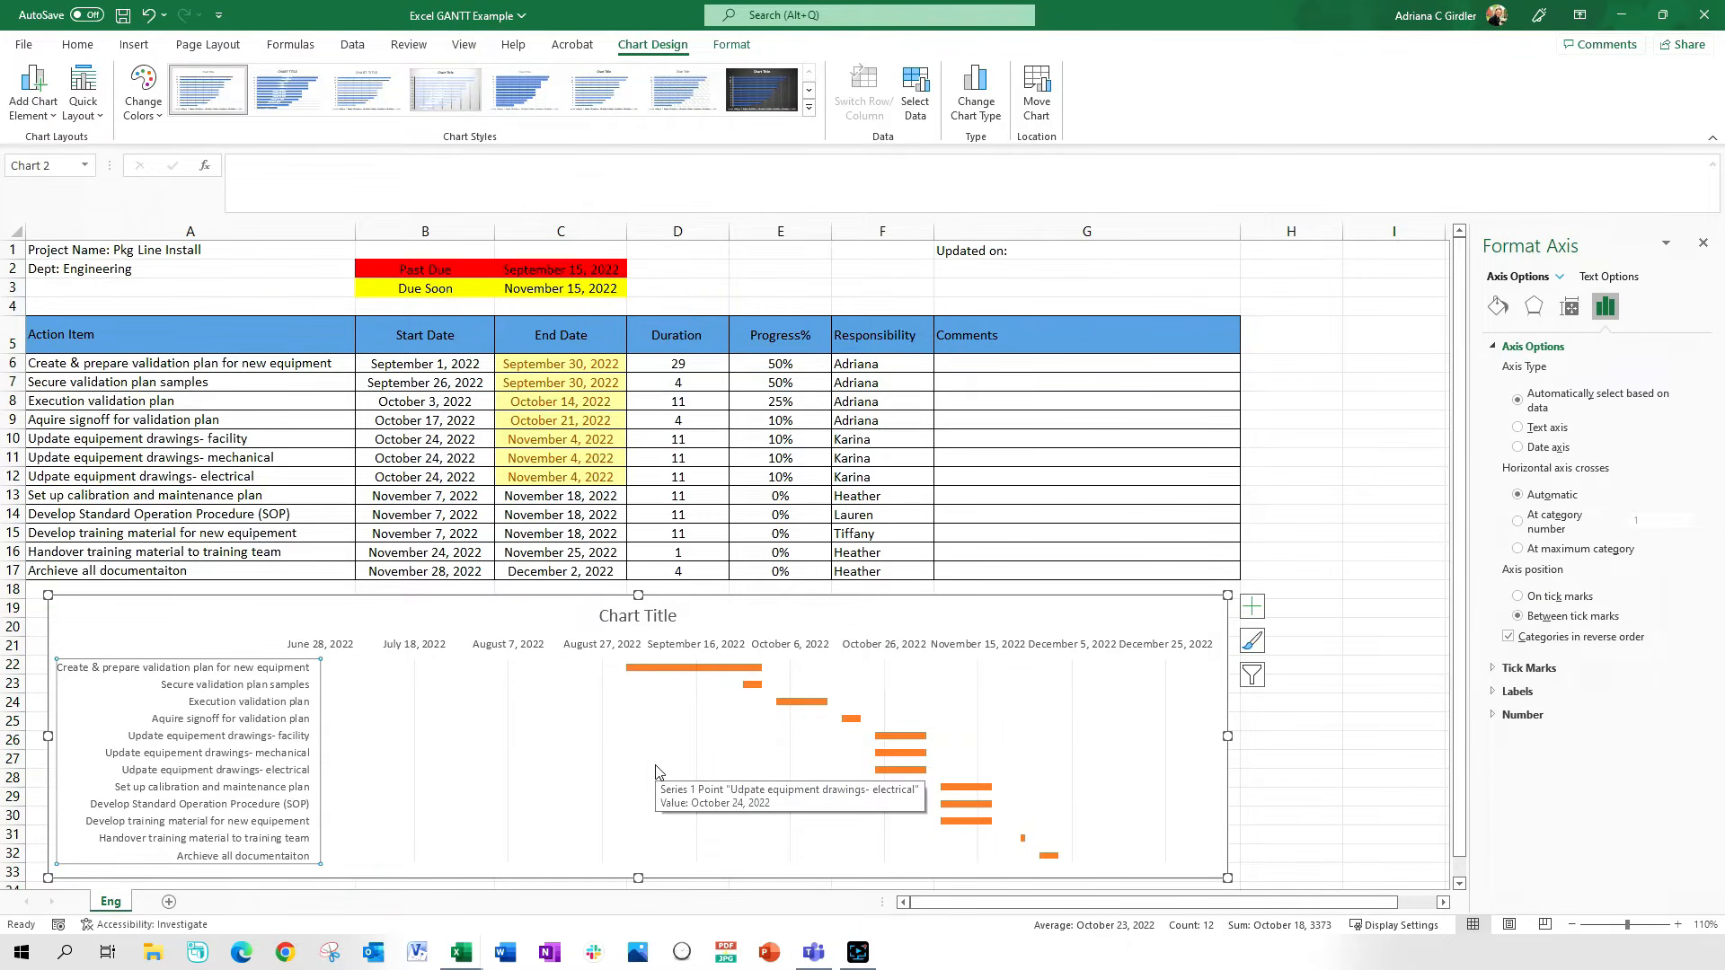
left_click(1291, 760)
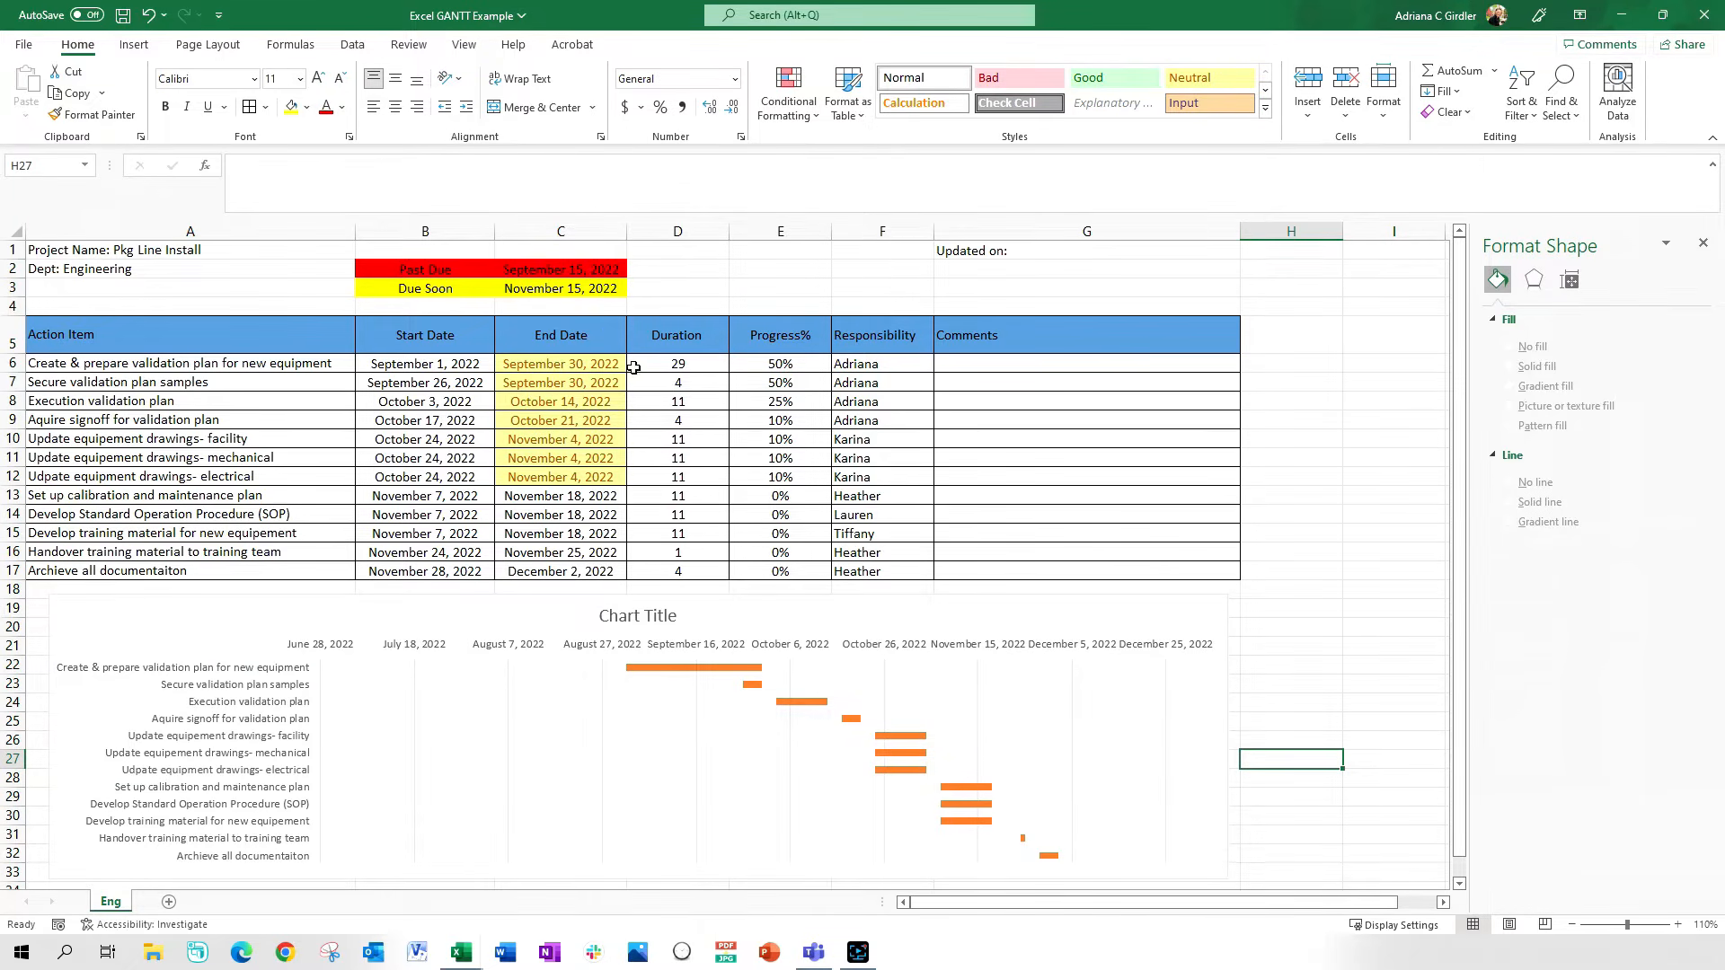
- Enter the project's start date, sept 1, 2022, in H7 and its end date, dec 2, 2022, in H8
left_click(1307, 387)
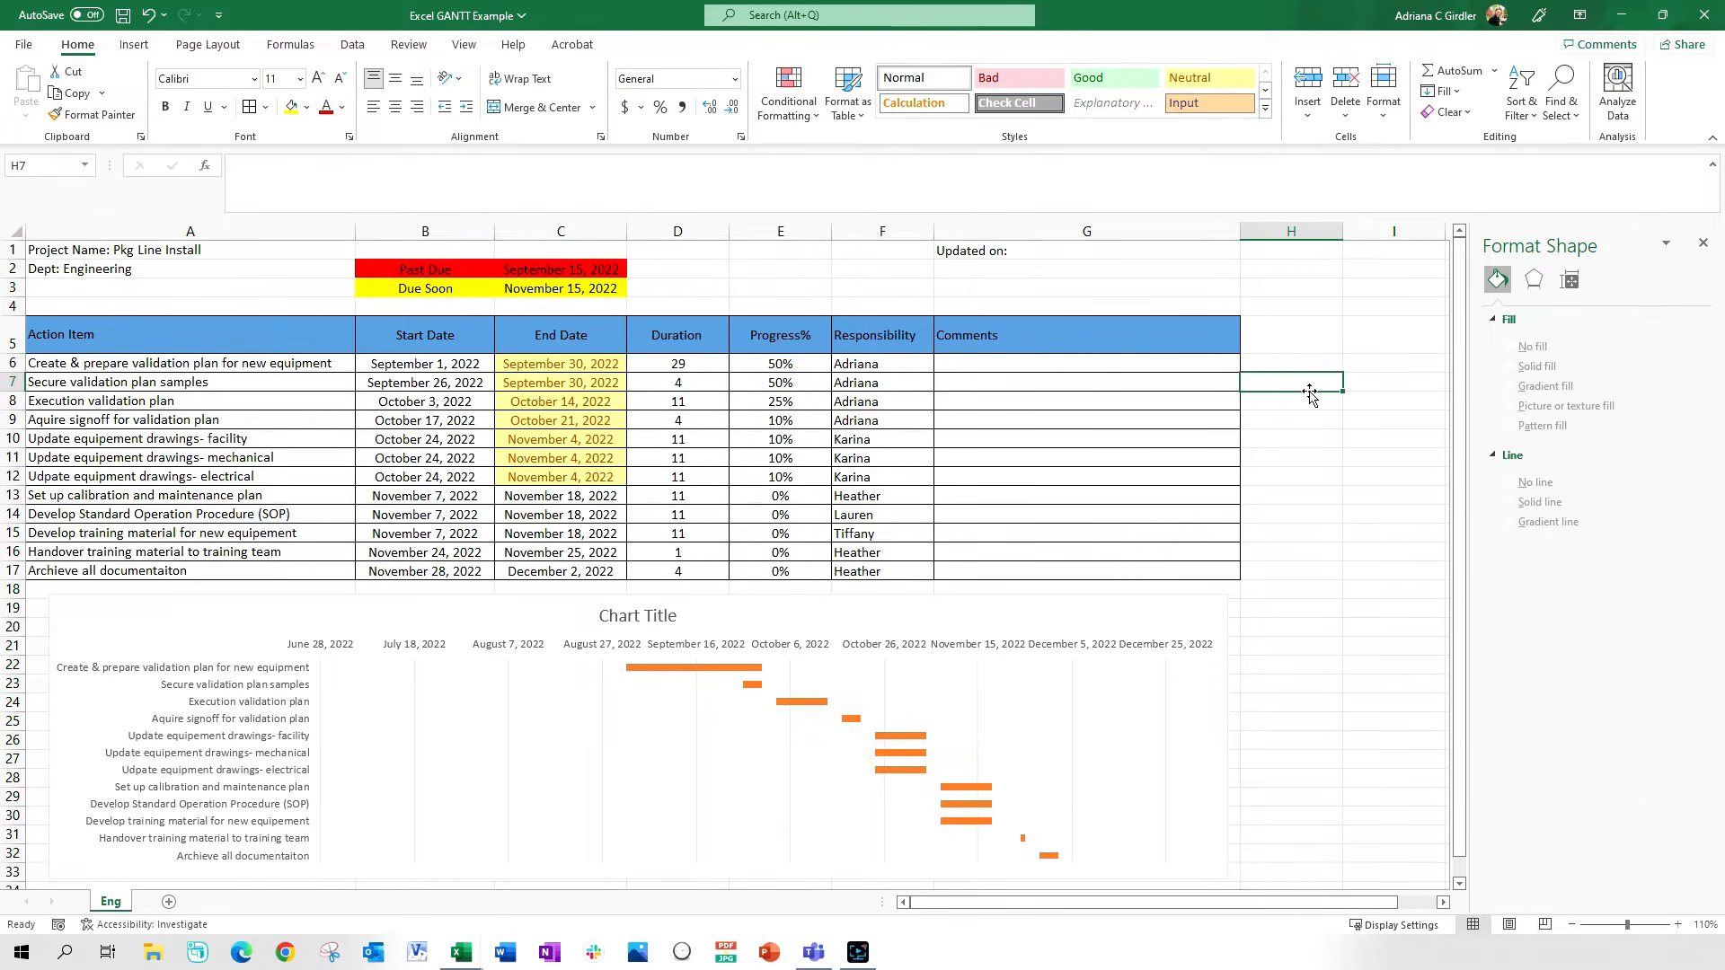
type("sept 1")
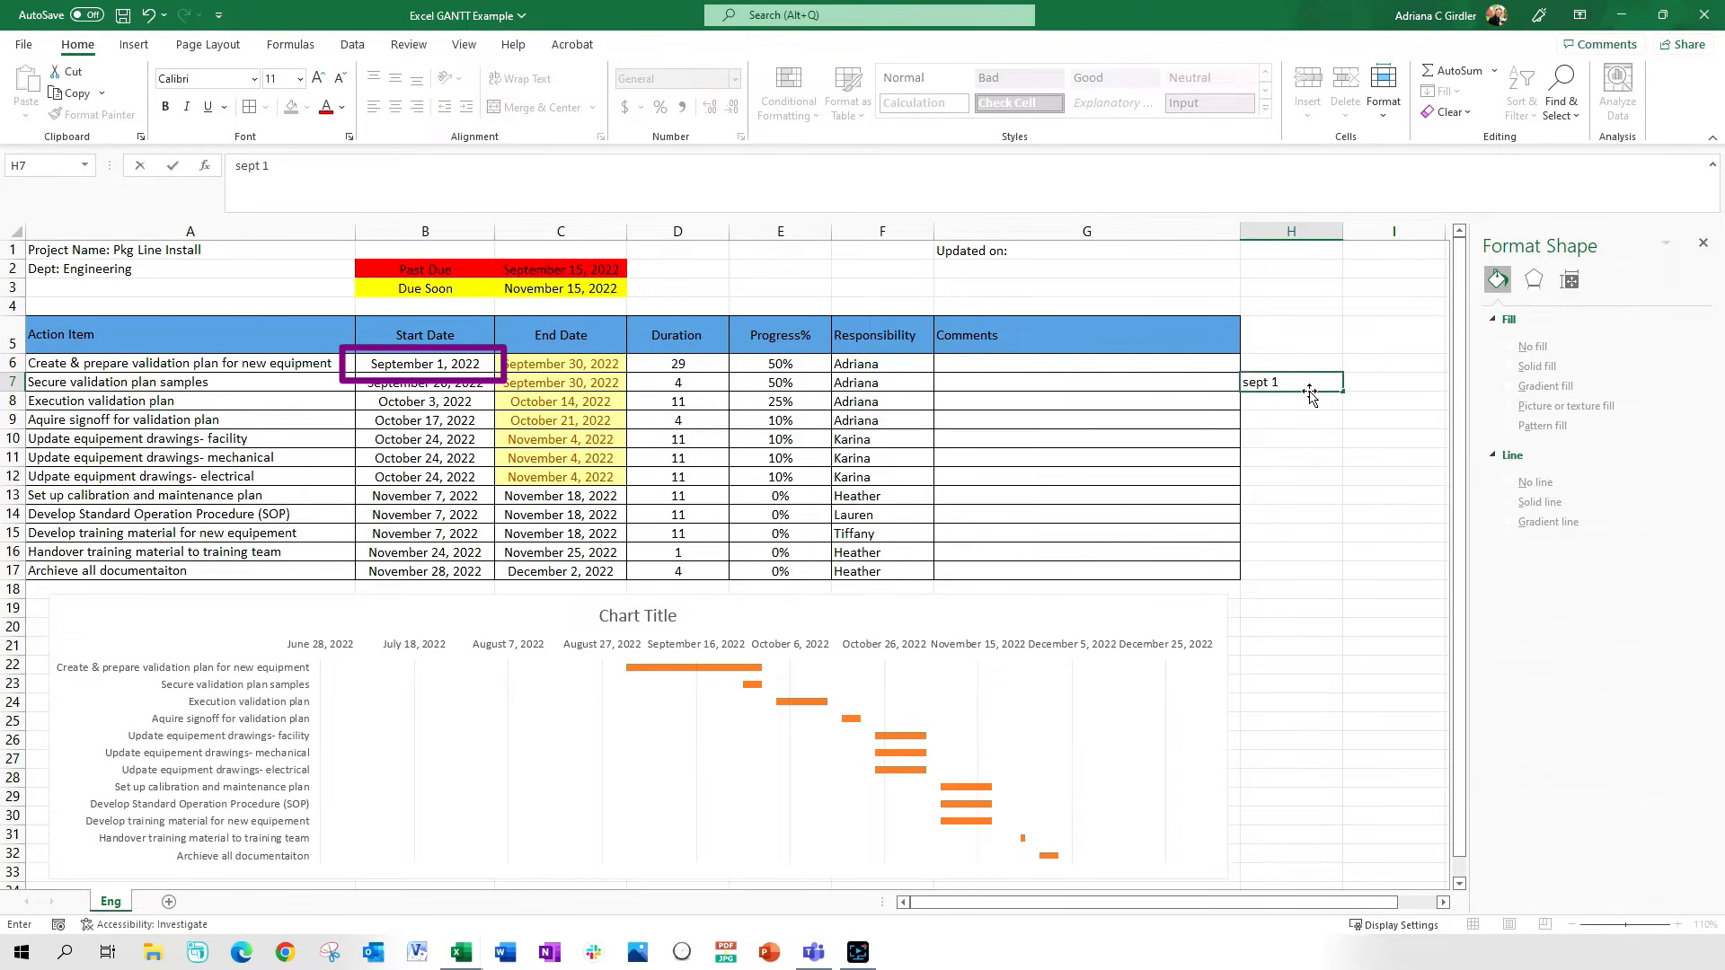
type(", 2022")
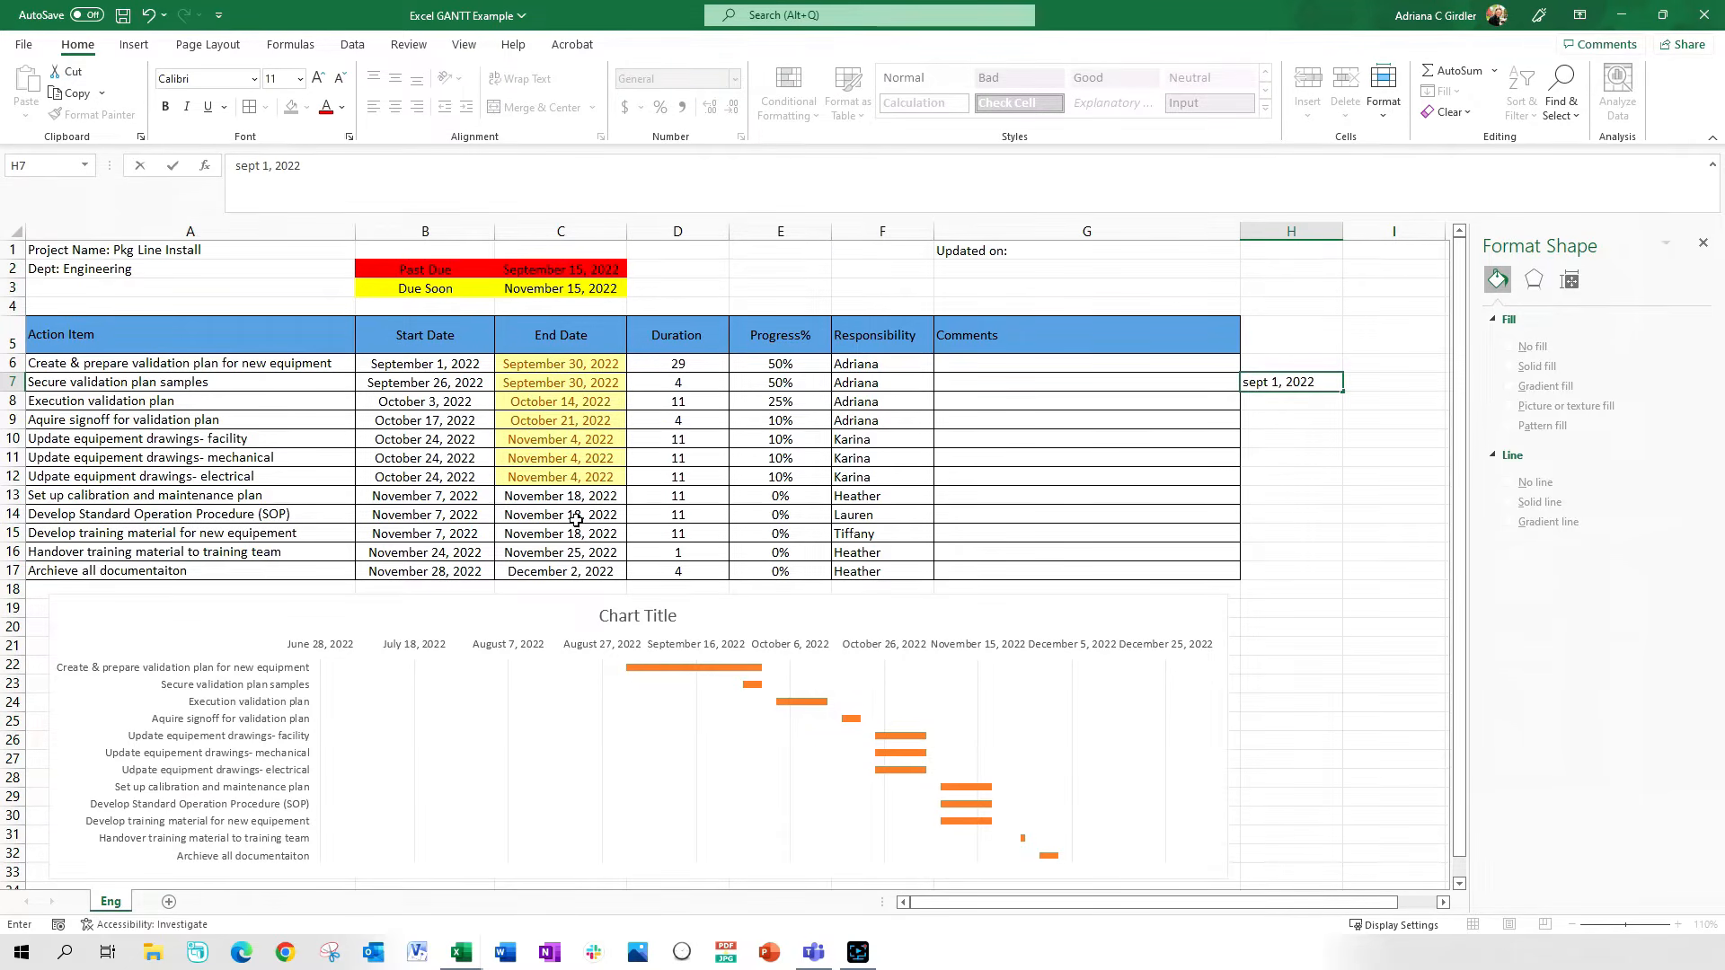
left_click(1277, 404)
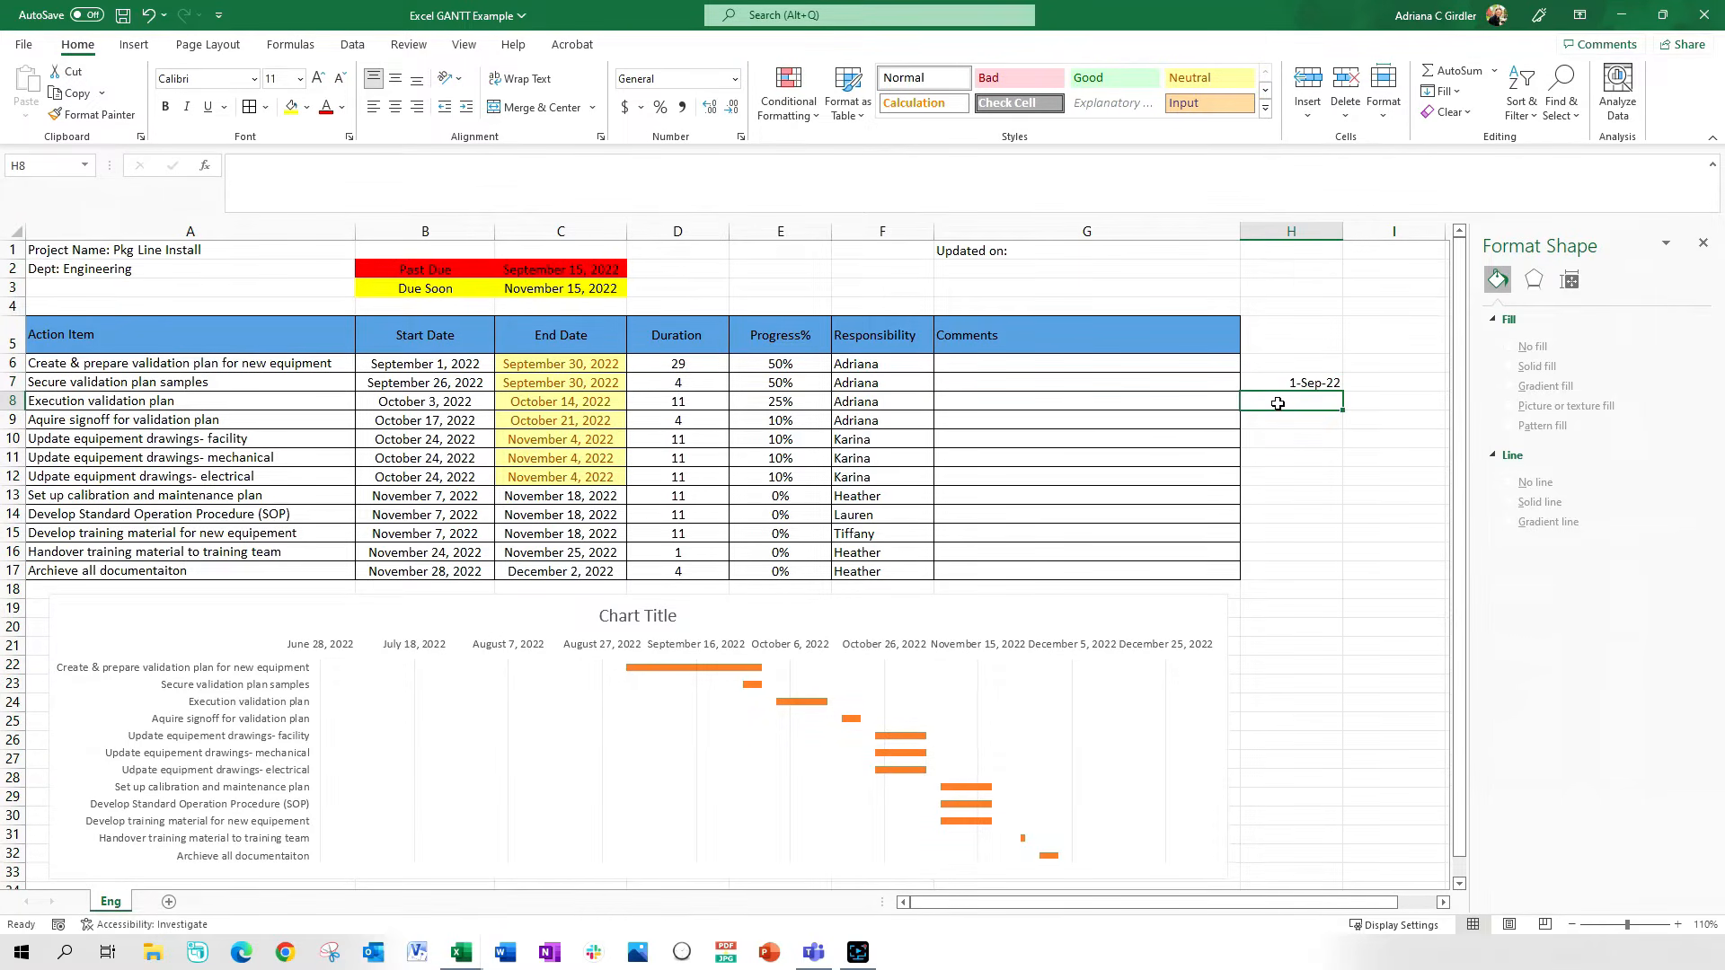
type("dec 2, 2022")
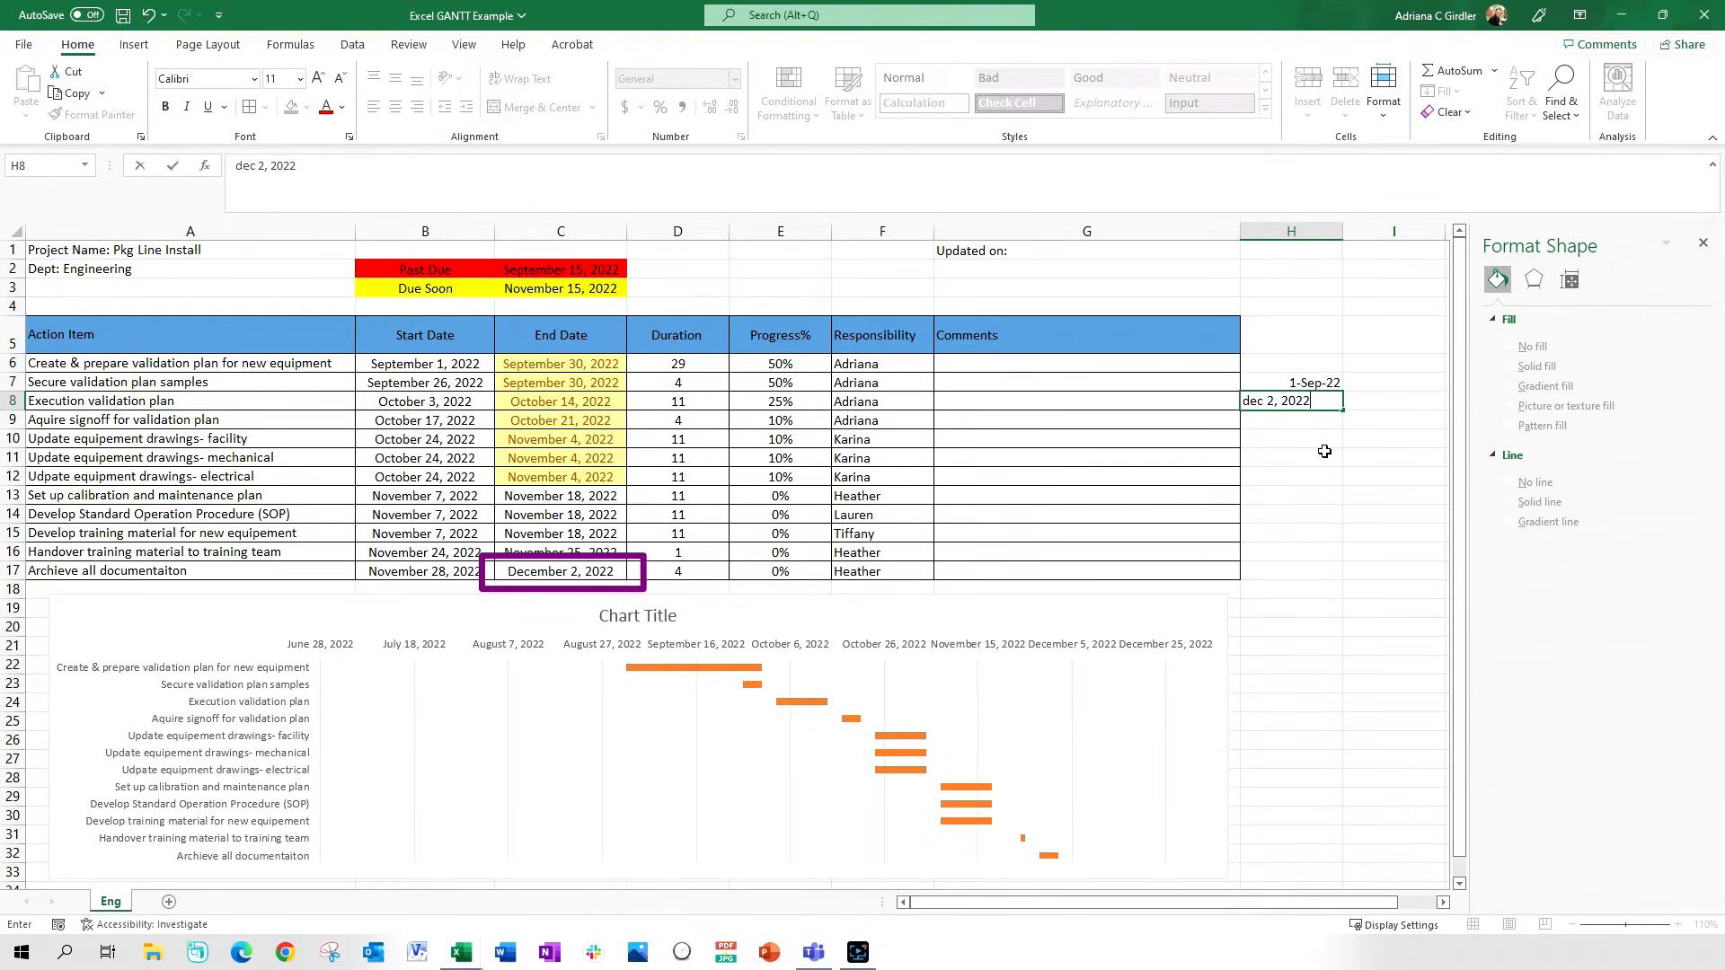
left_click(1324, 451)
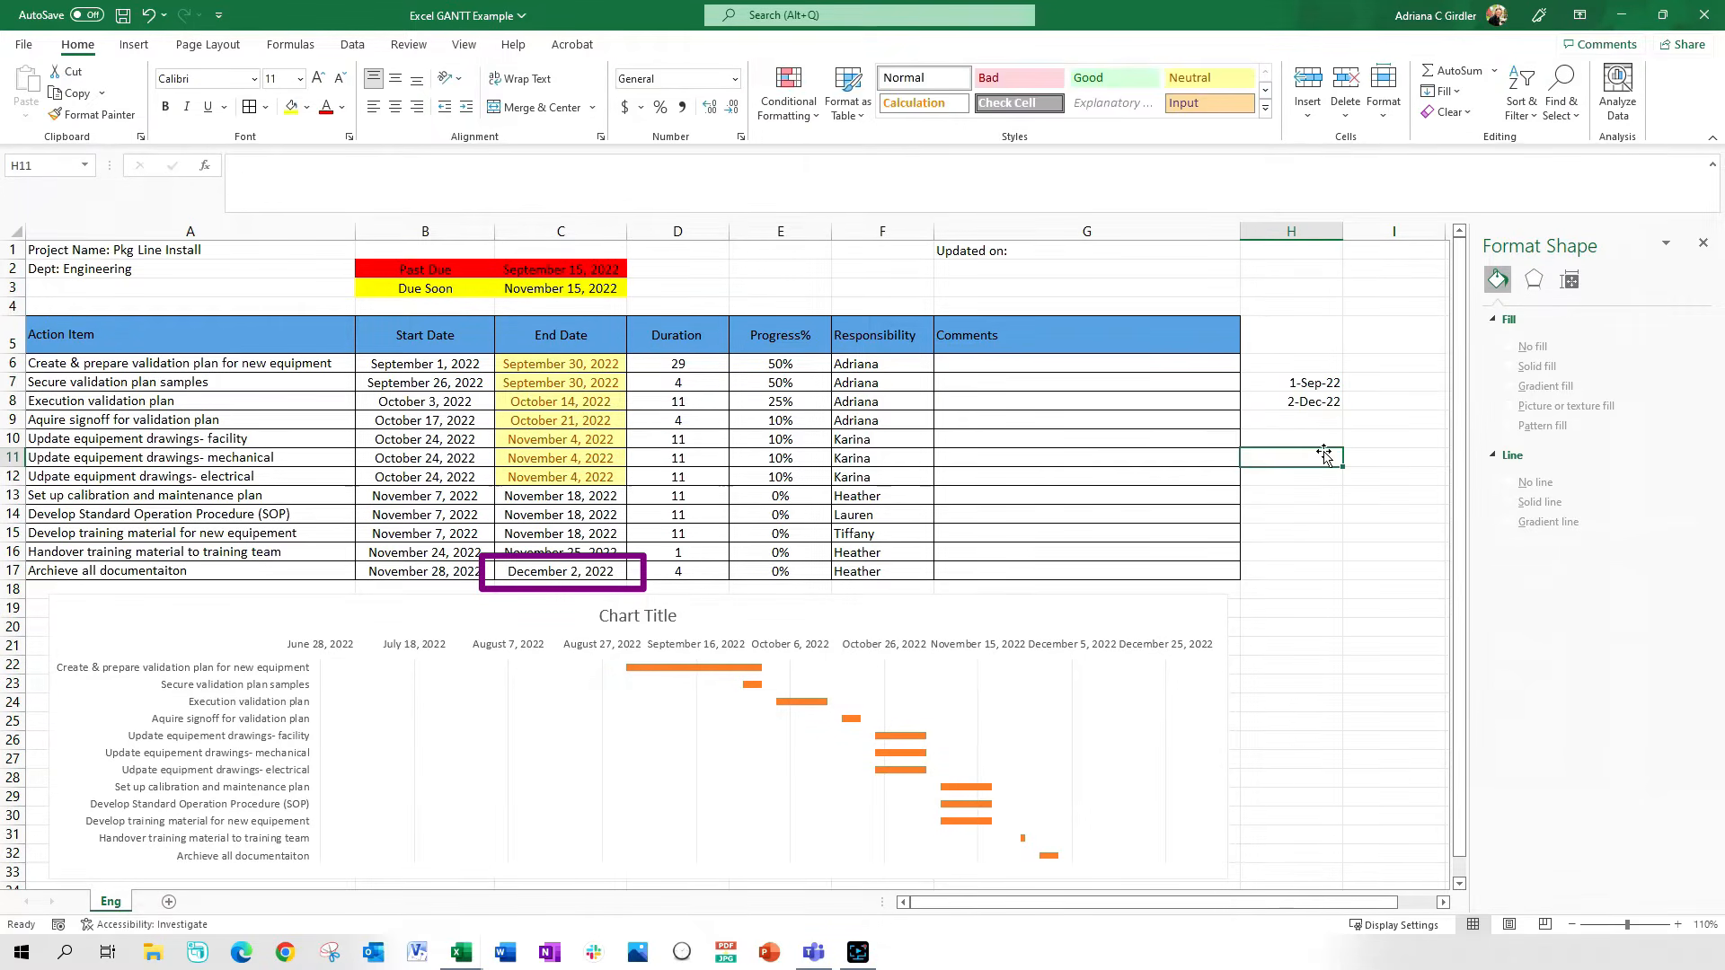
- Change the number format of the start date in H7 to General
left_click(1310, 382)
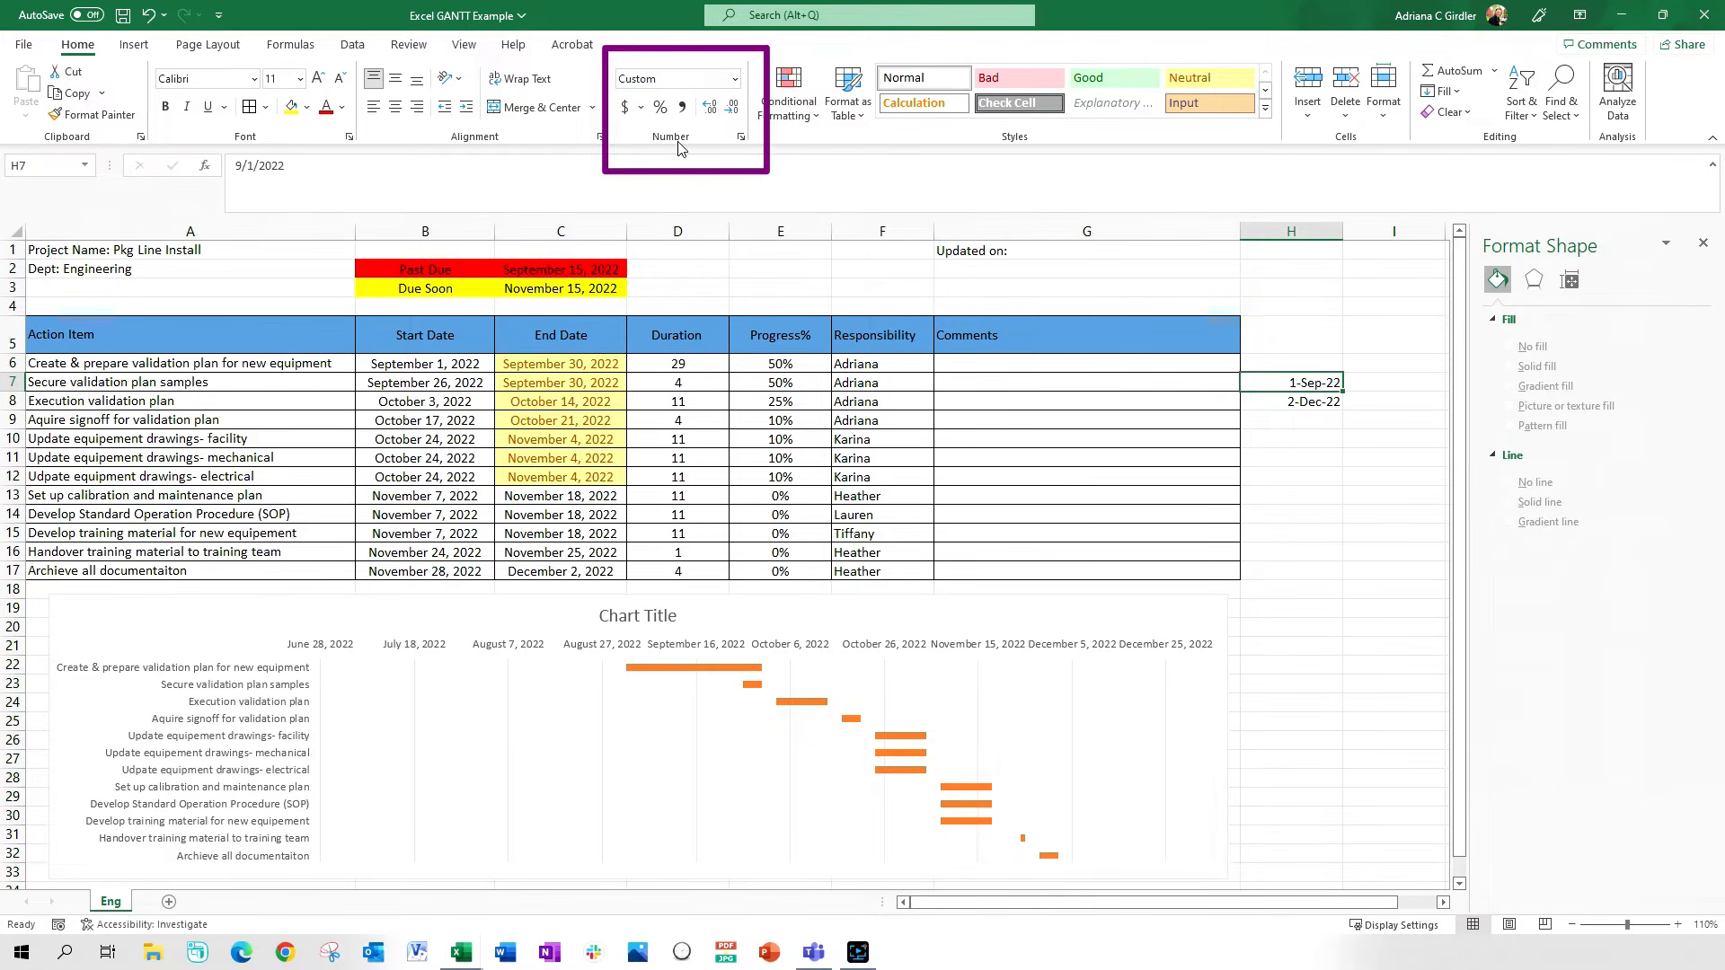
left_click(735, 80)
left_click(730, 109)
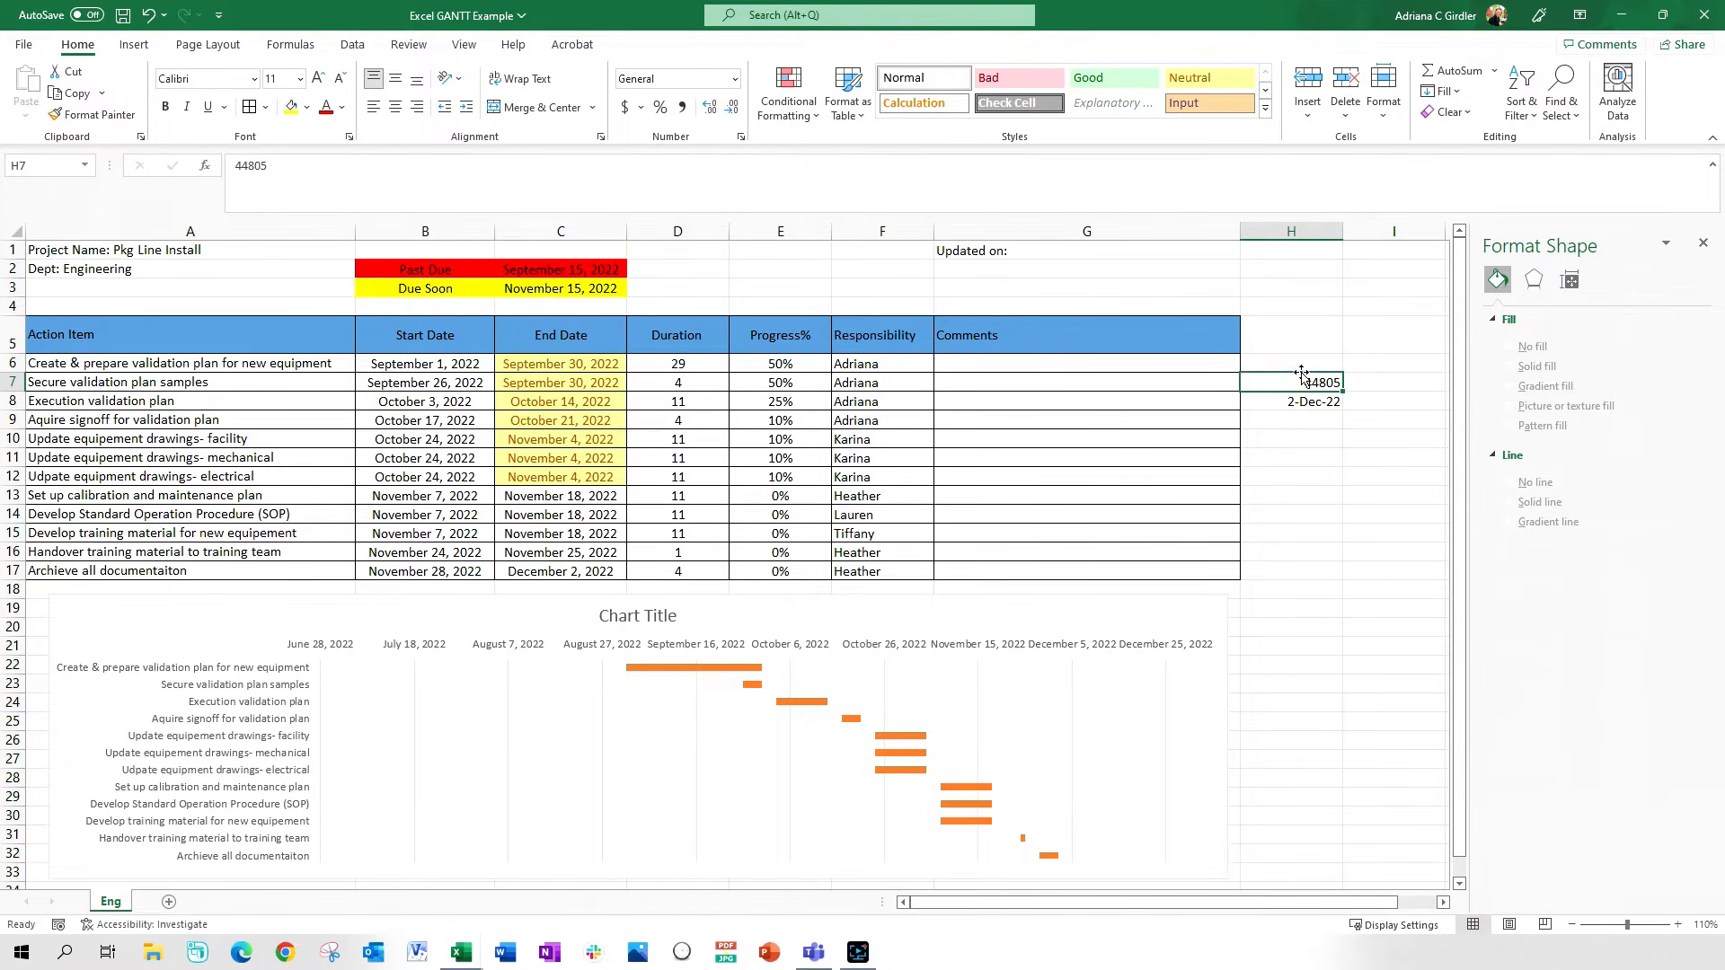
- Change the number format of the project's end date in H8 to General
left_click(1303, 403)
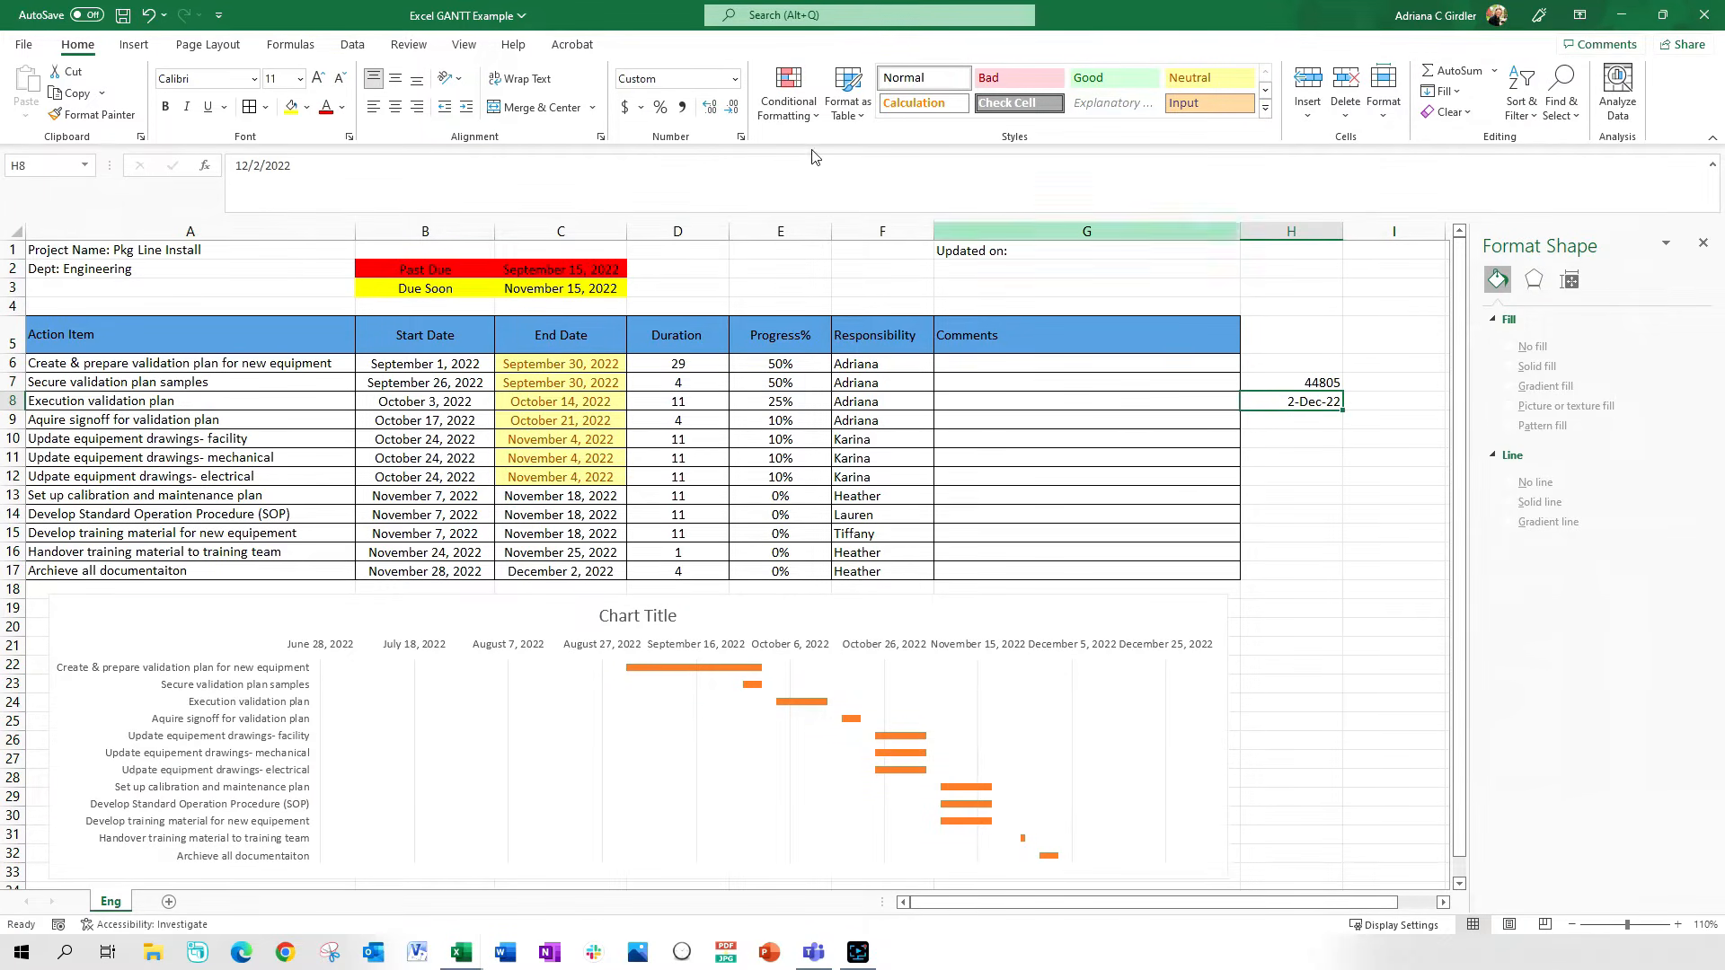
left_click(734, 79)
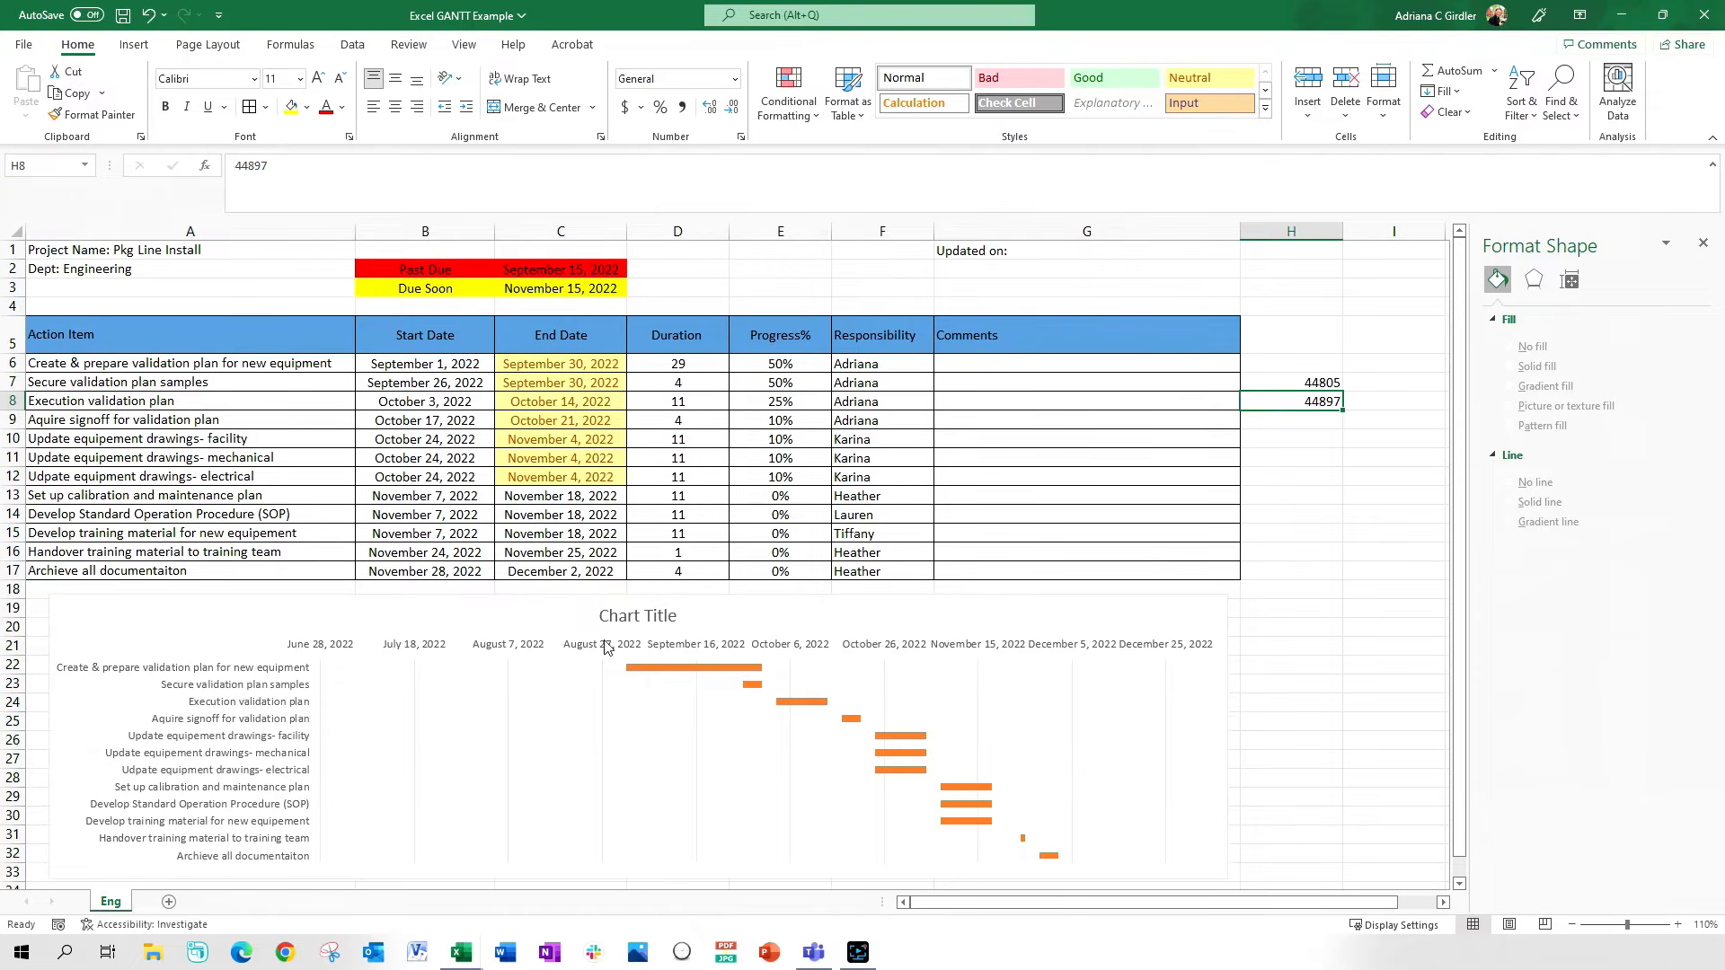
- Set the bounds of the chart's date axis to a minimum of 44805 and a maximum of 44897
left_click(895, 645)
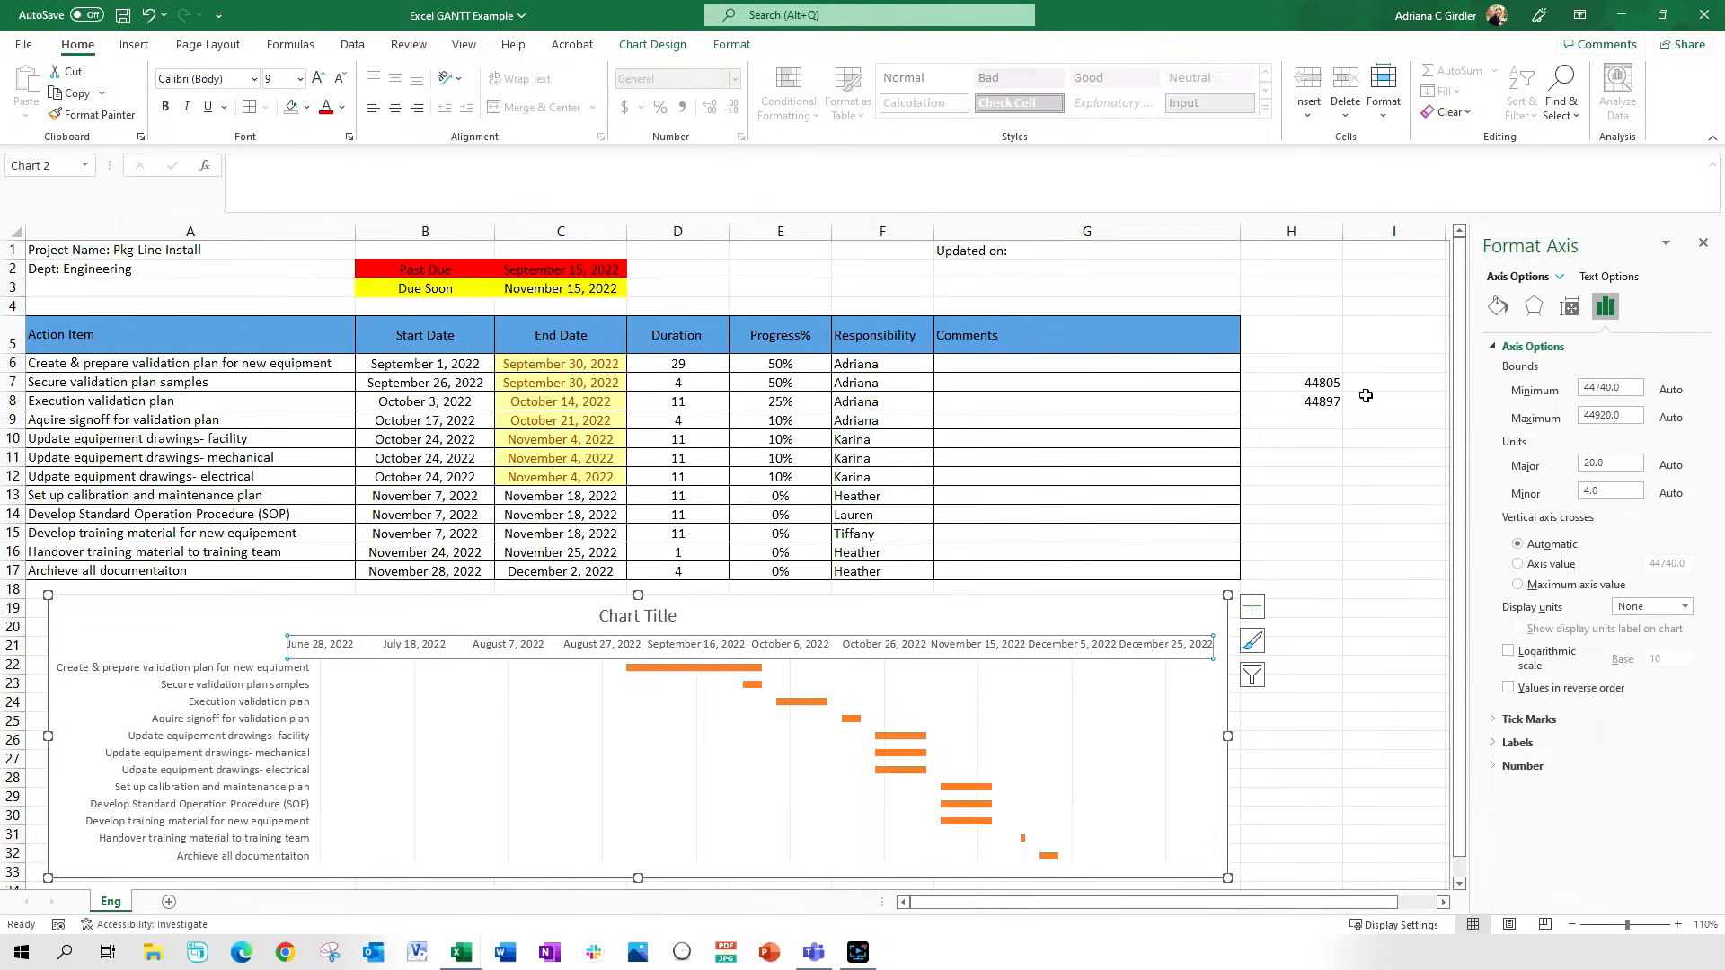
left_click_drag(1636, 389, 1574, 394)
type("44805")
left_click_drag(1628, 415, 1565, 418)
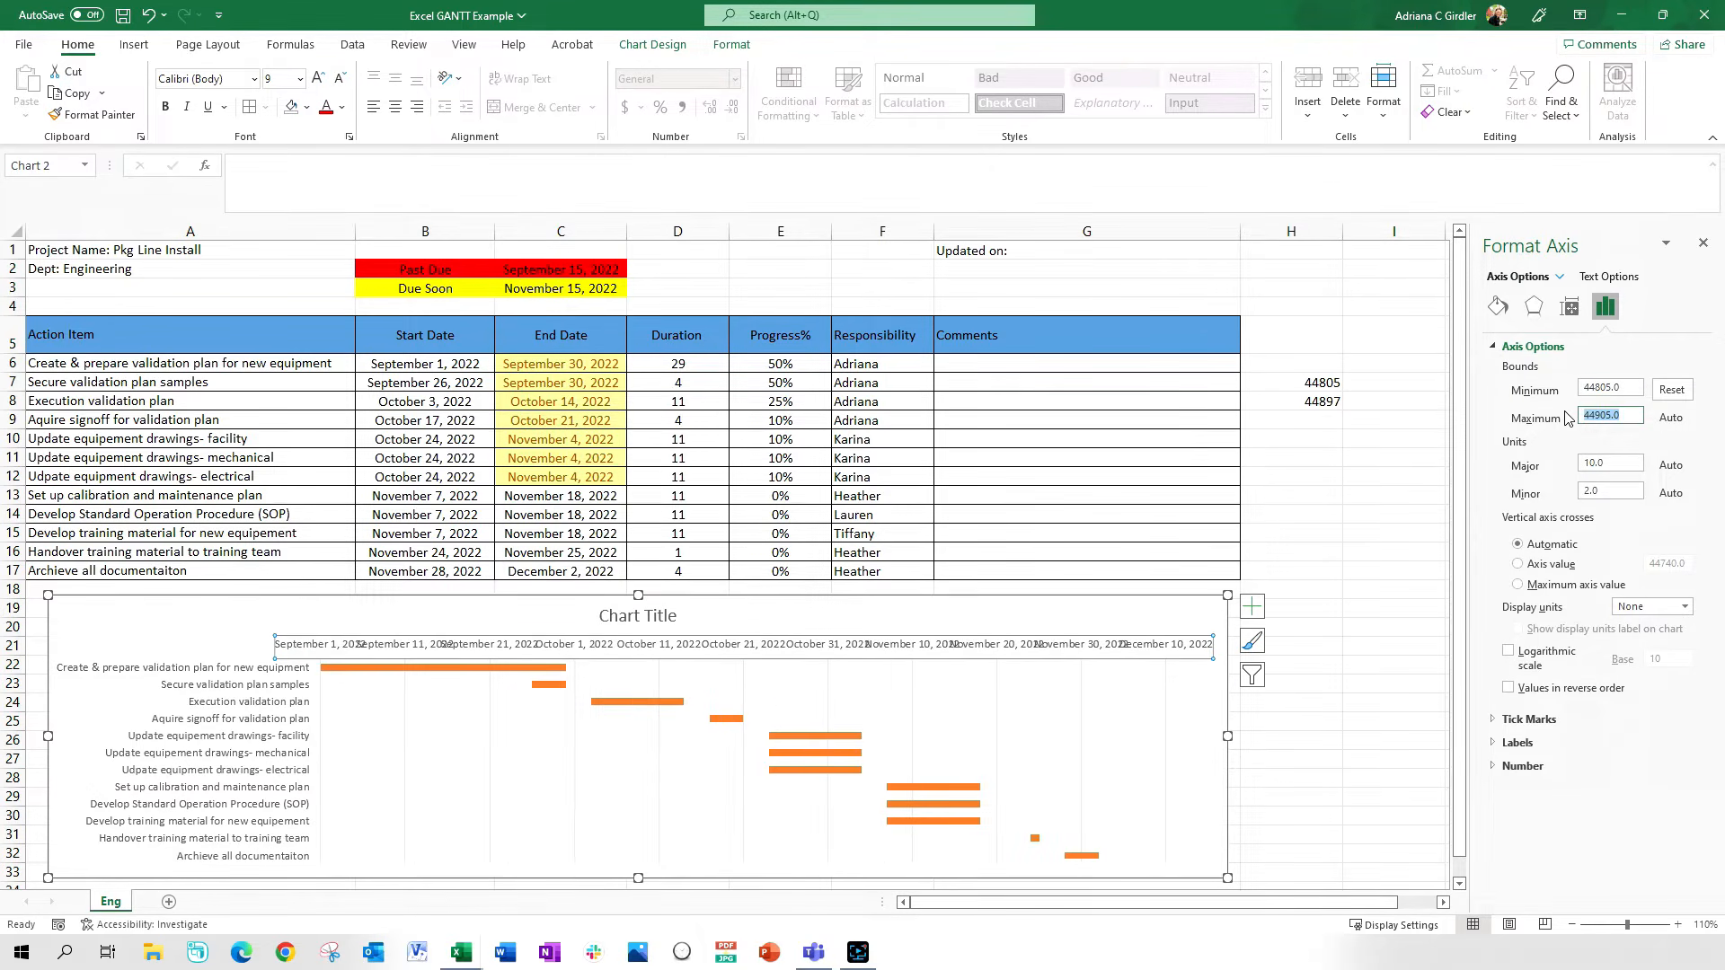
type("44897")
left_click(1415, 516)
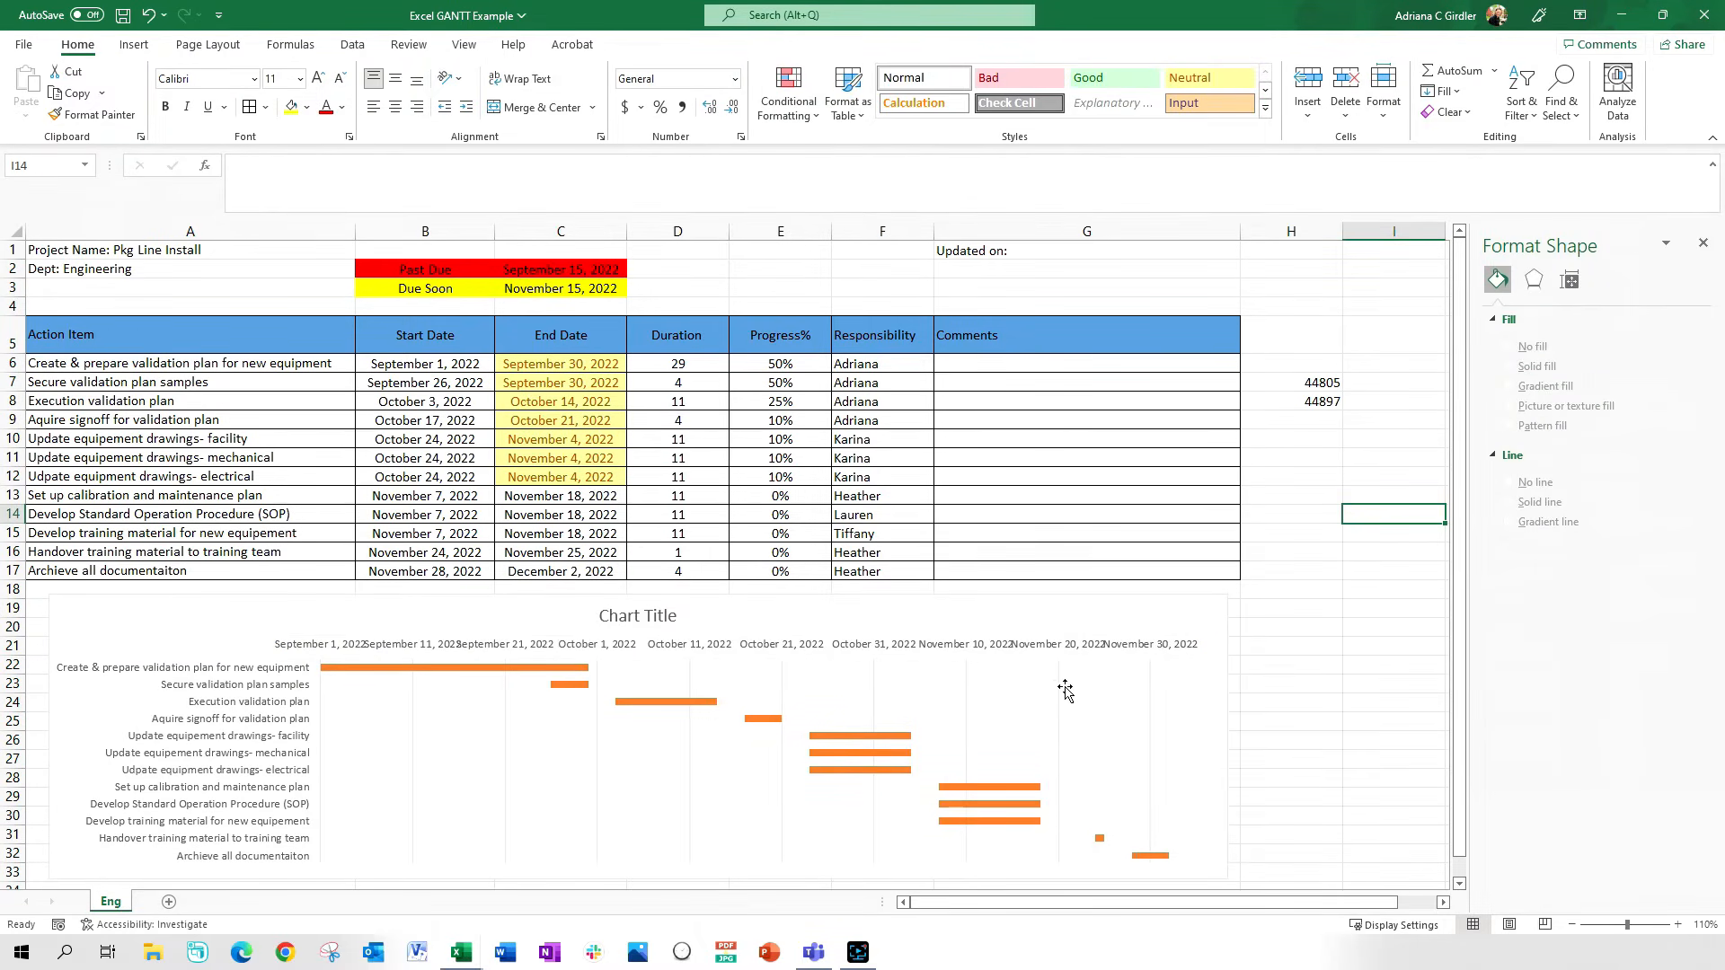
- Widen the chart so its right edge reaches the end of column H and the date labels have room
scroll(1082, 719, "down", 1)
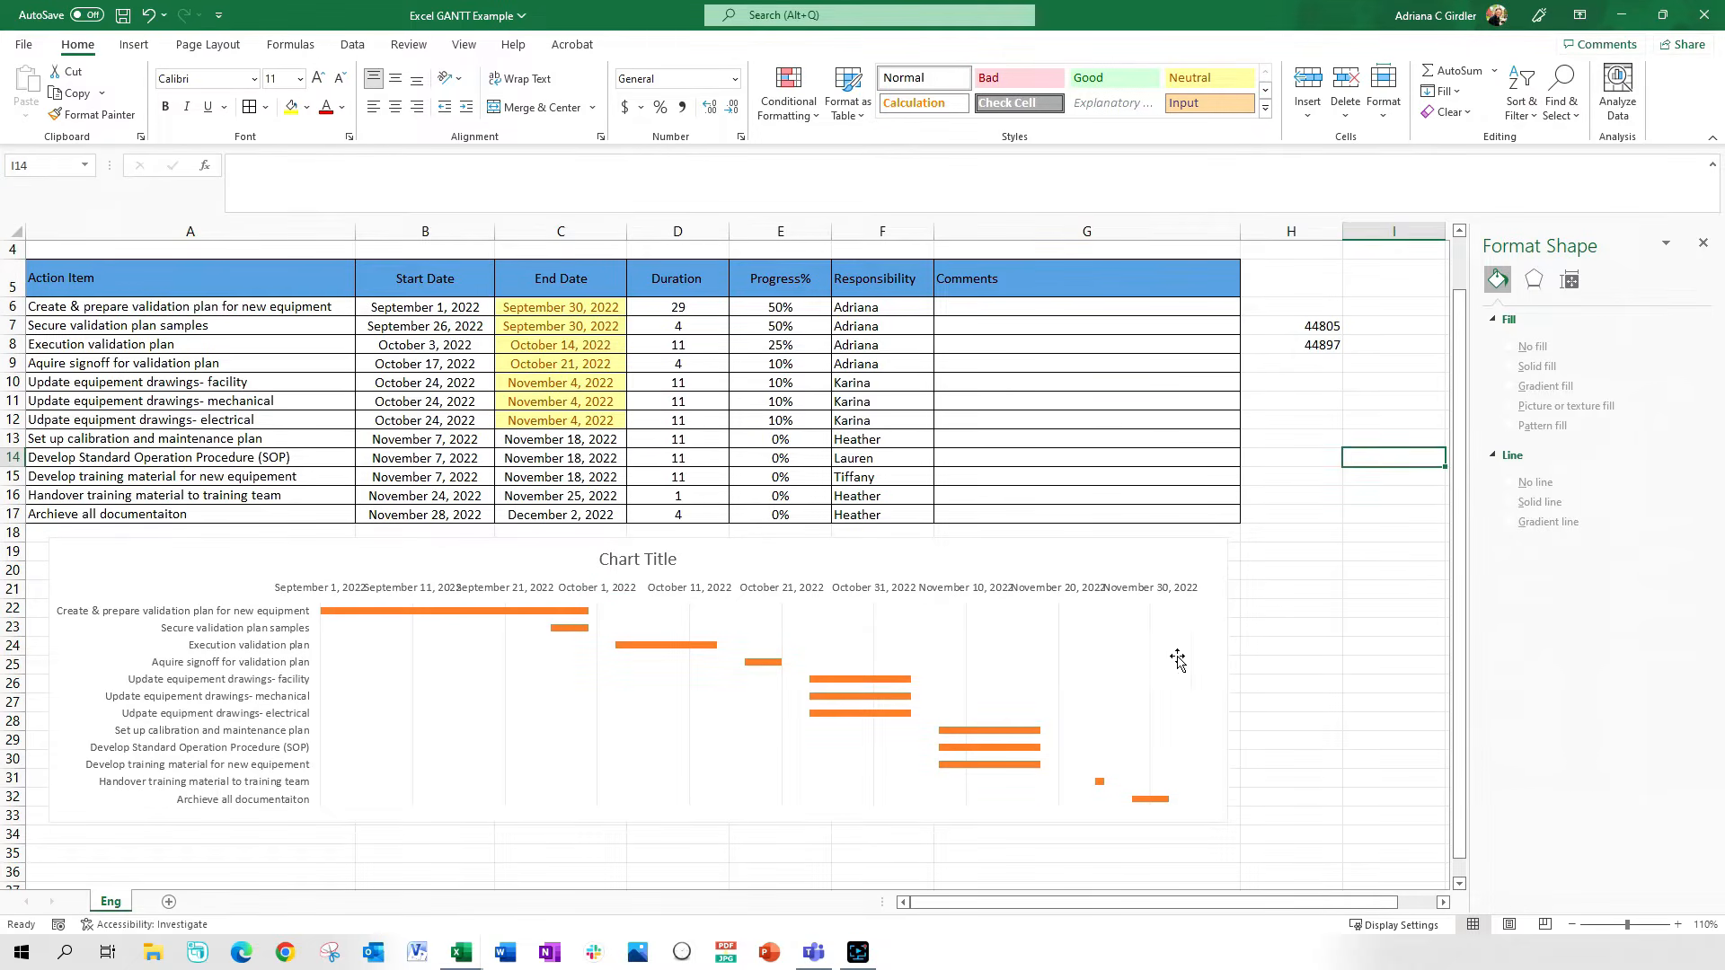
left_click(1214, 660)
left_click_drag(1227, 674, 1345, 683)
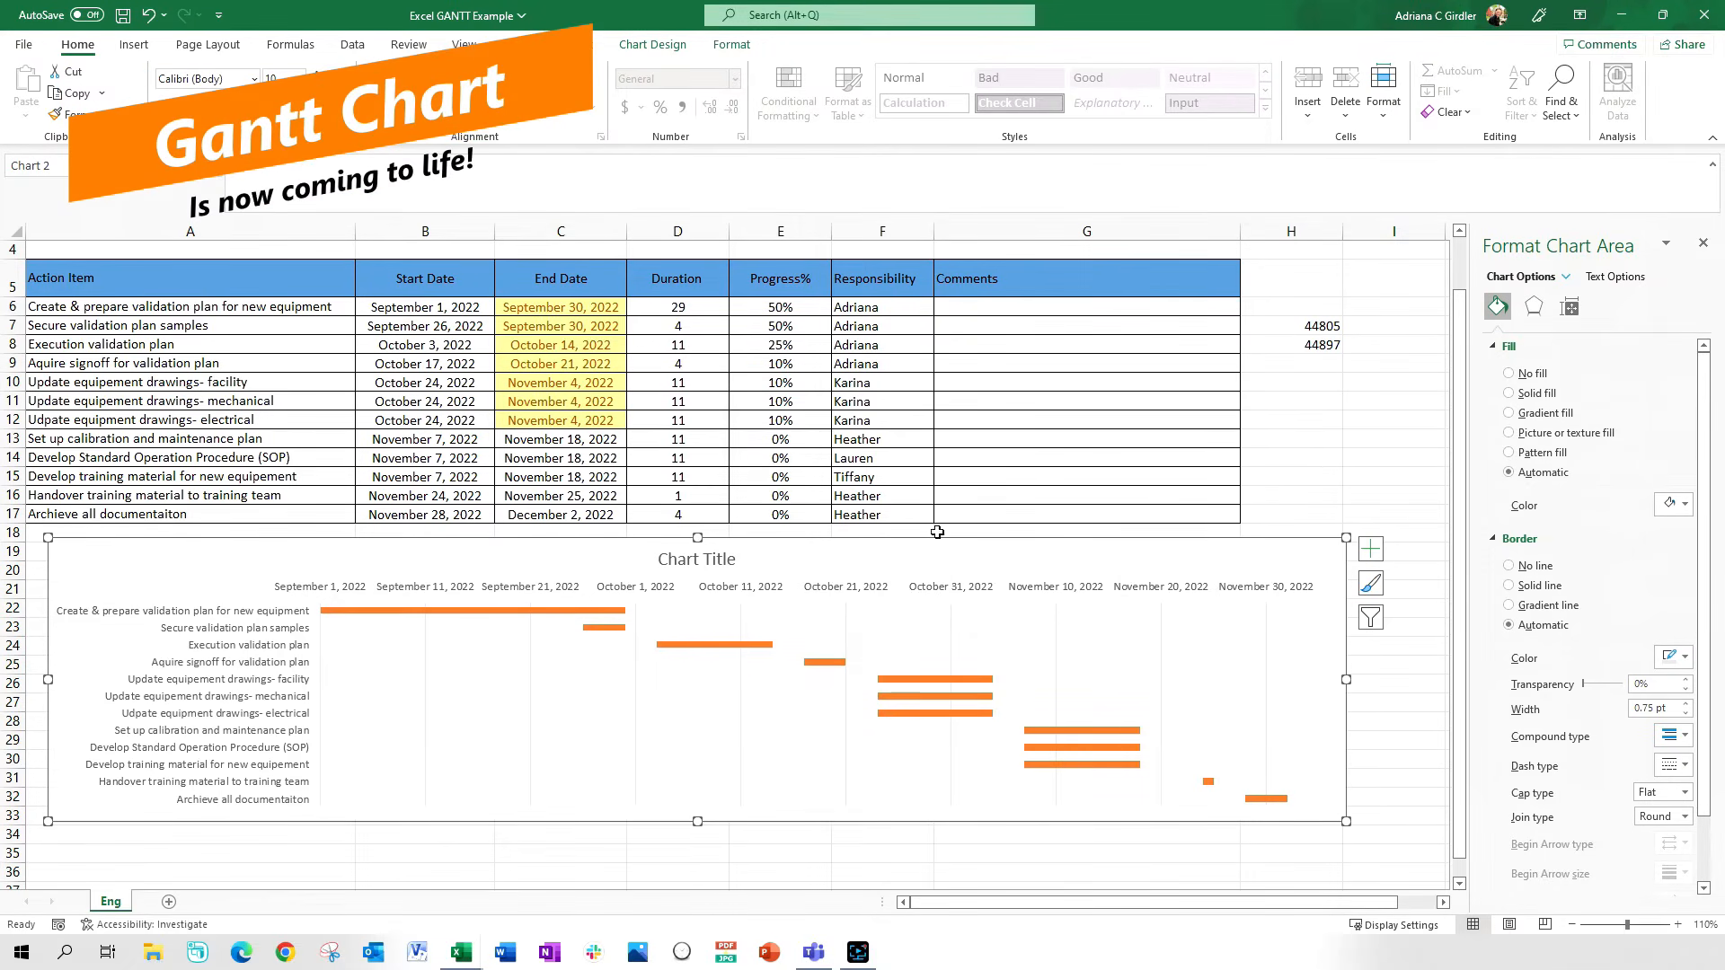
mouse_move(444, 685)
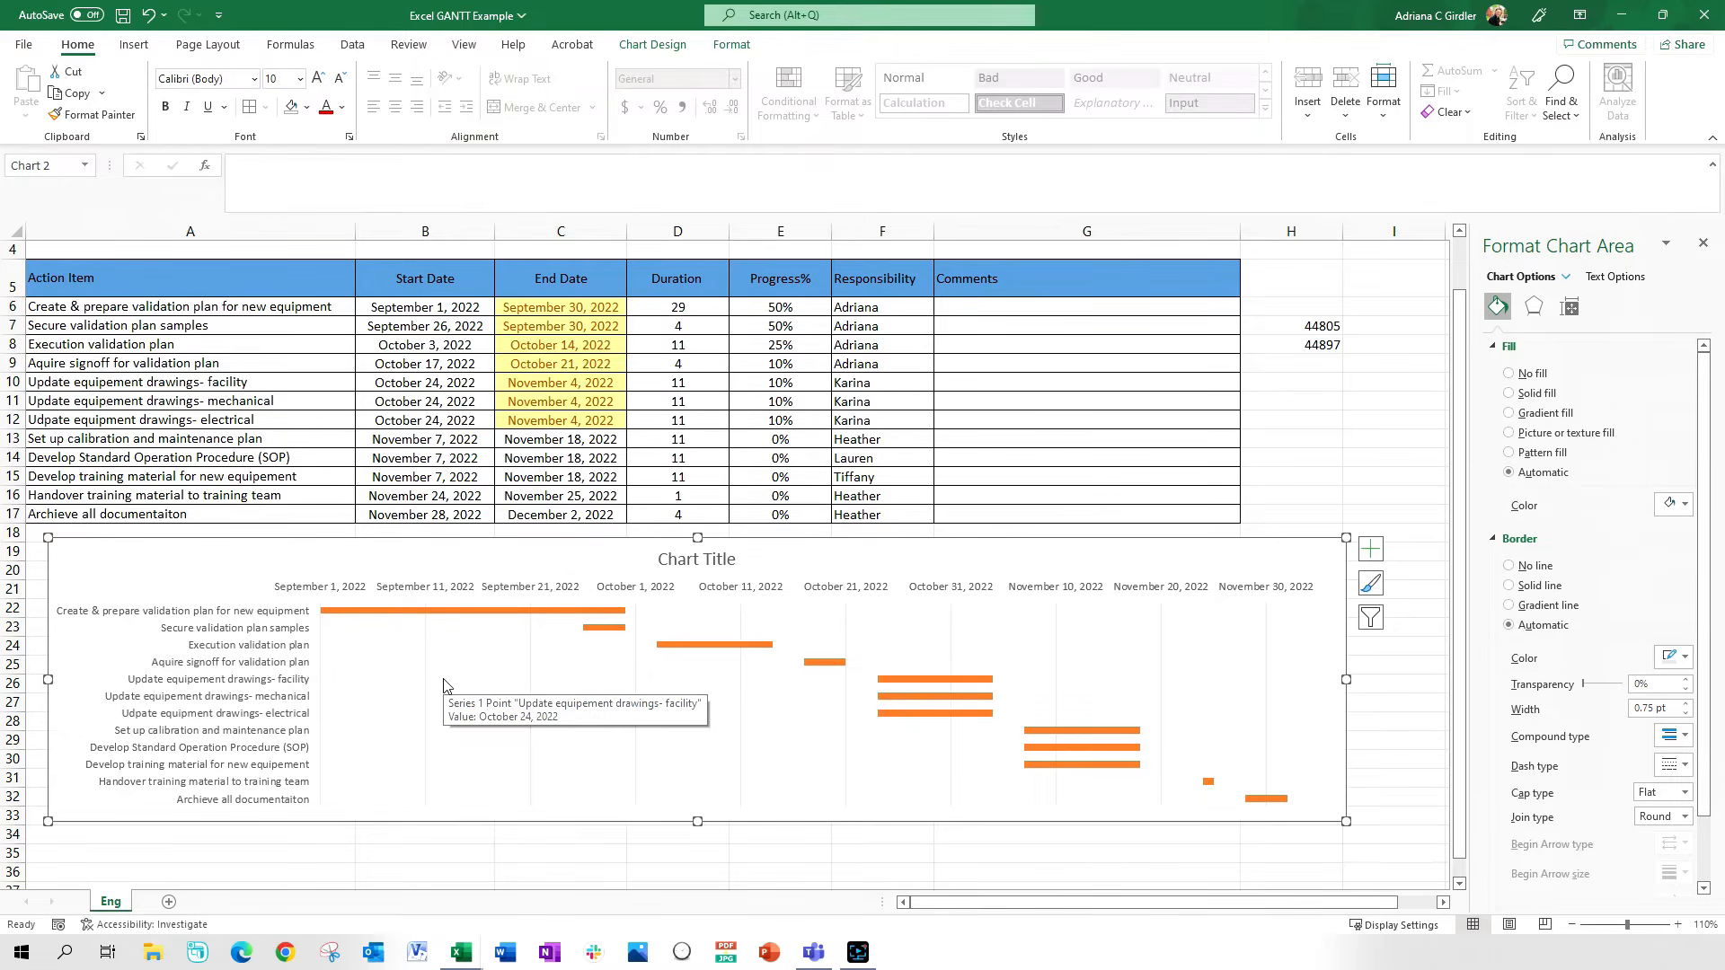
- Delete the helper serial numbers from cells H7 and H8
left_click(1325, 322)
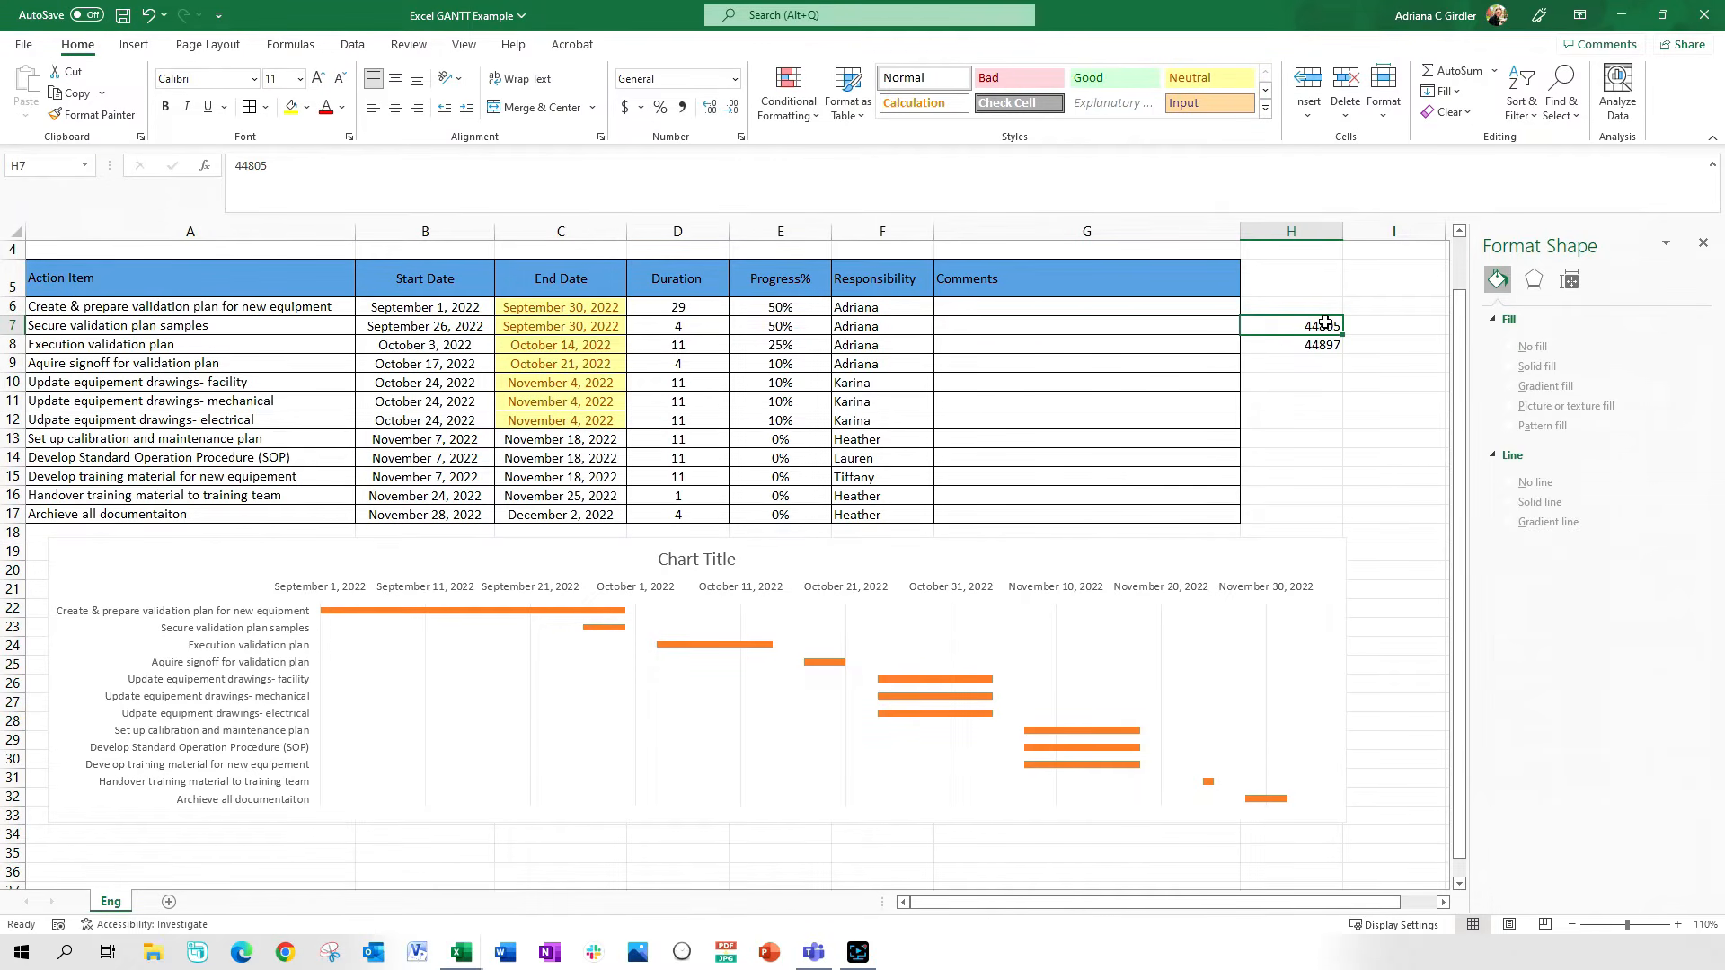
key("Delete")
left_click(1300, 345)
key("Delete")
left_click(1301, 420)
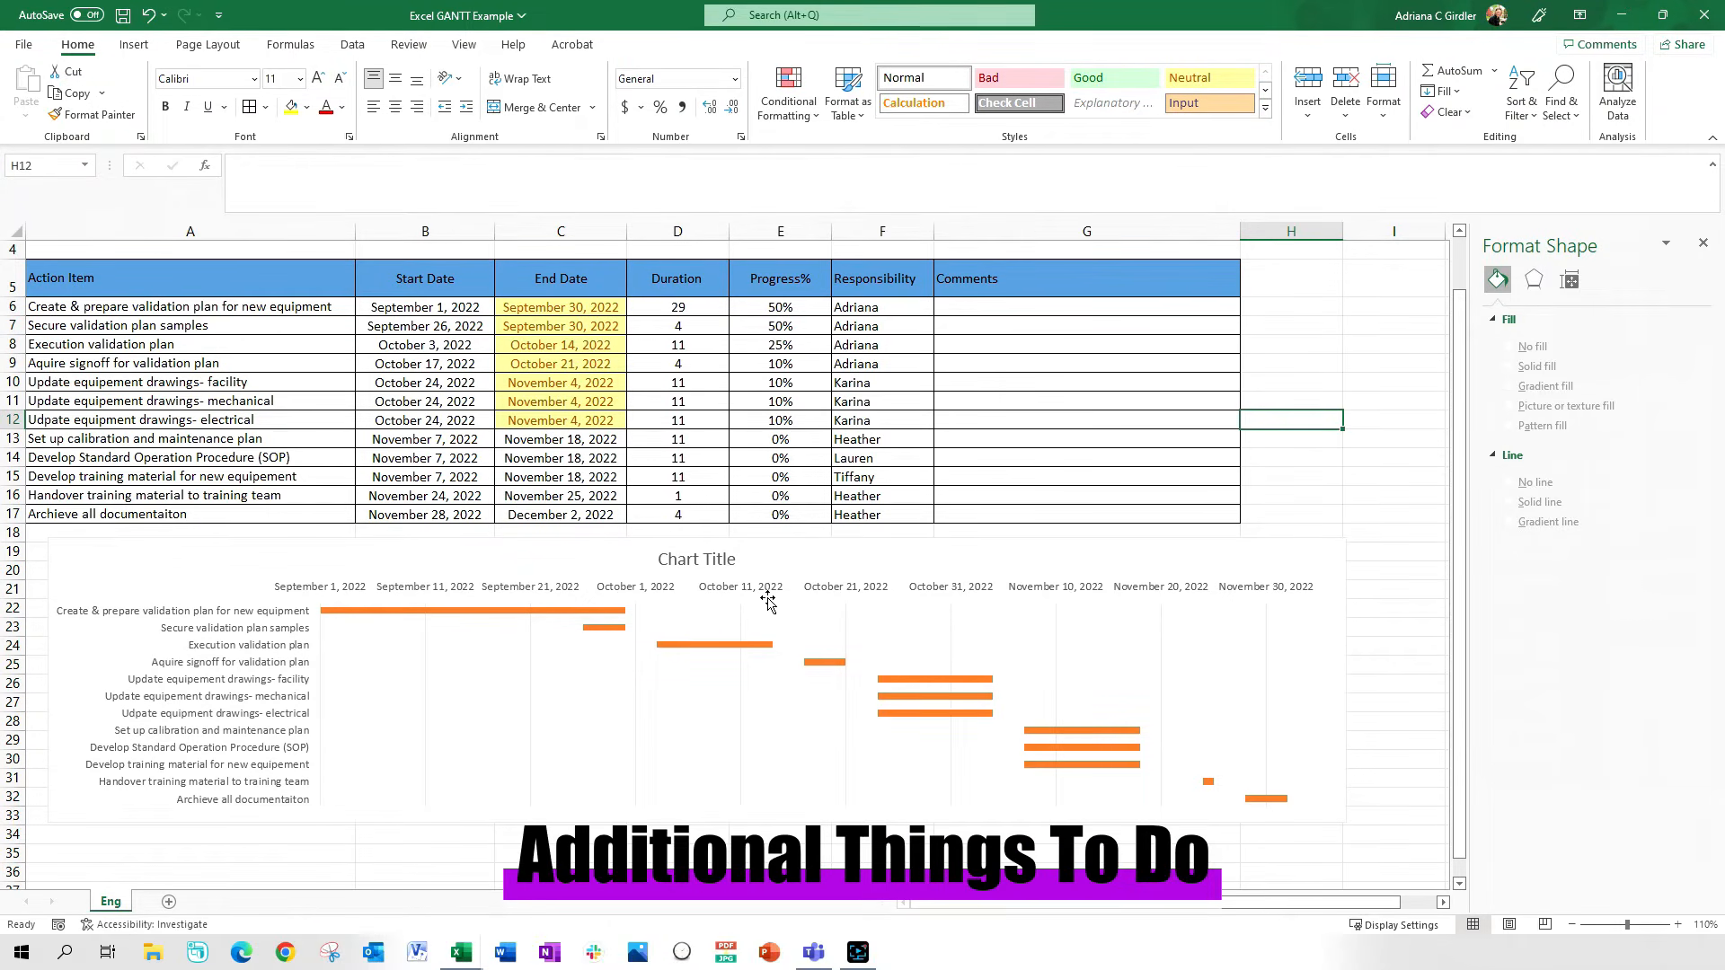
- Add primary major horizontal and primary minor vertical gridlines to the chart and delete the chart title
left_click(1269, 684)
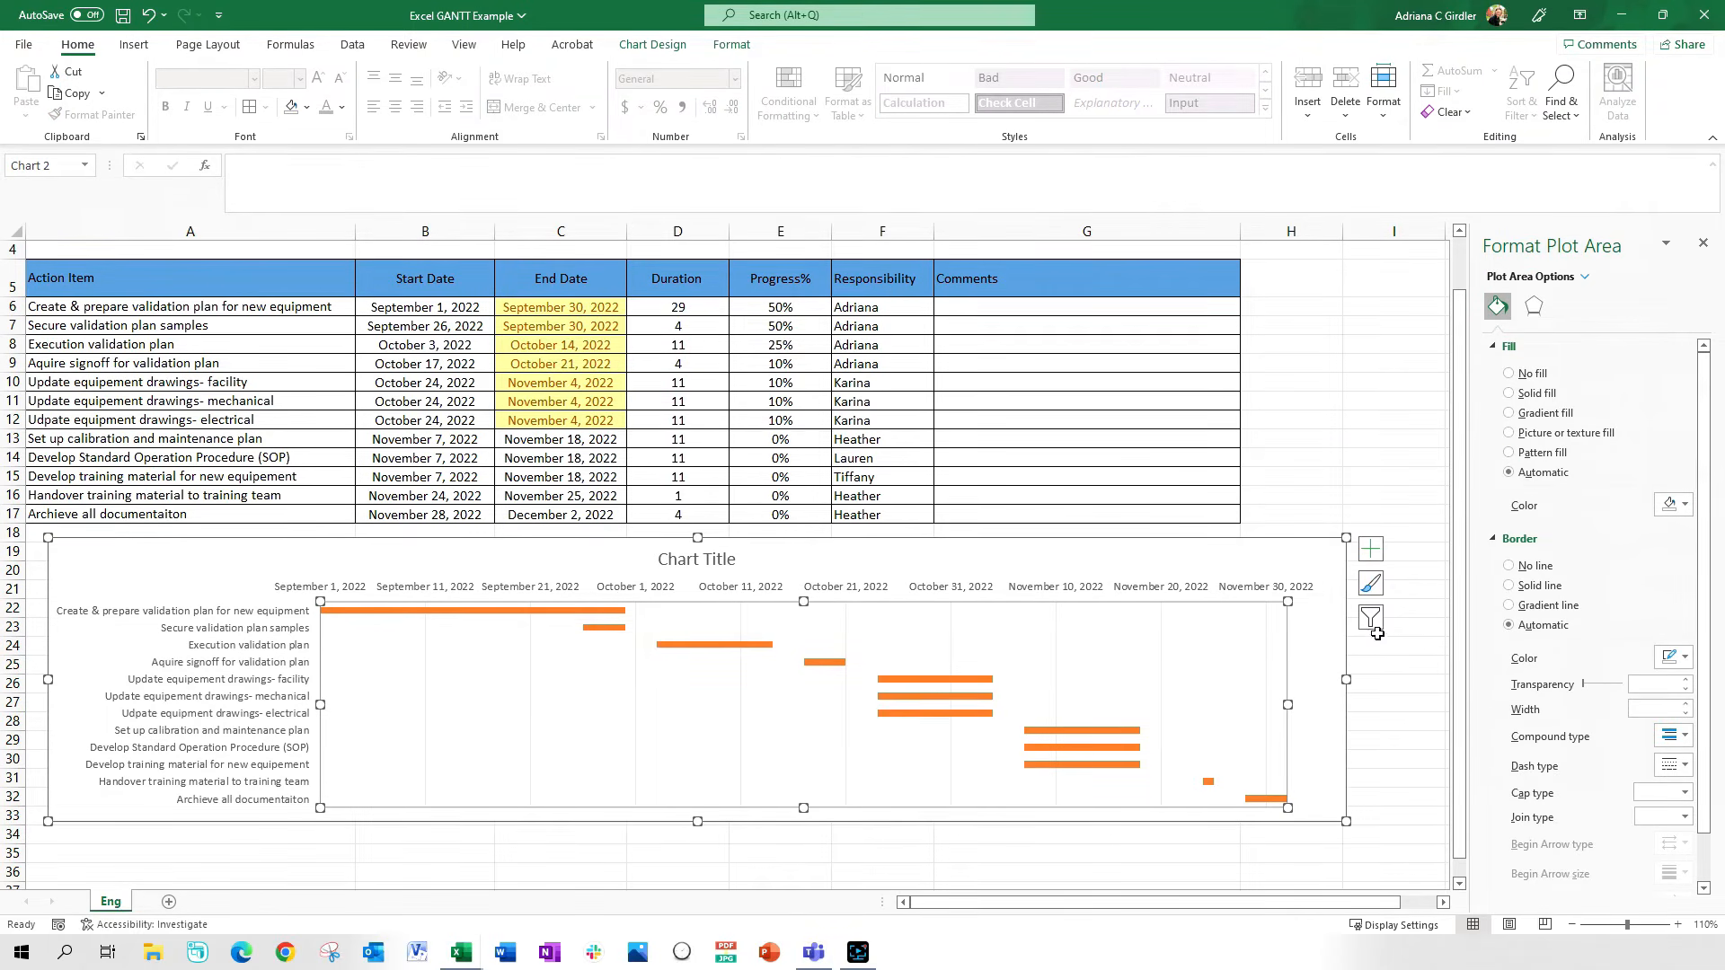
left_click(1367, 556)
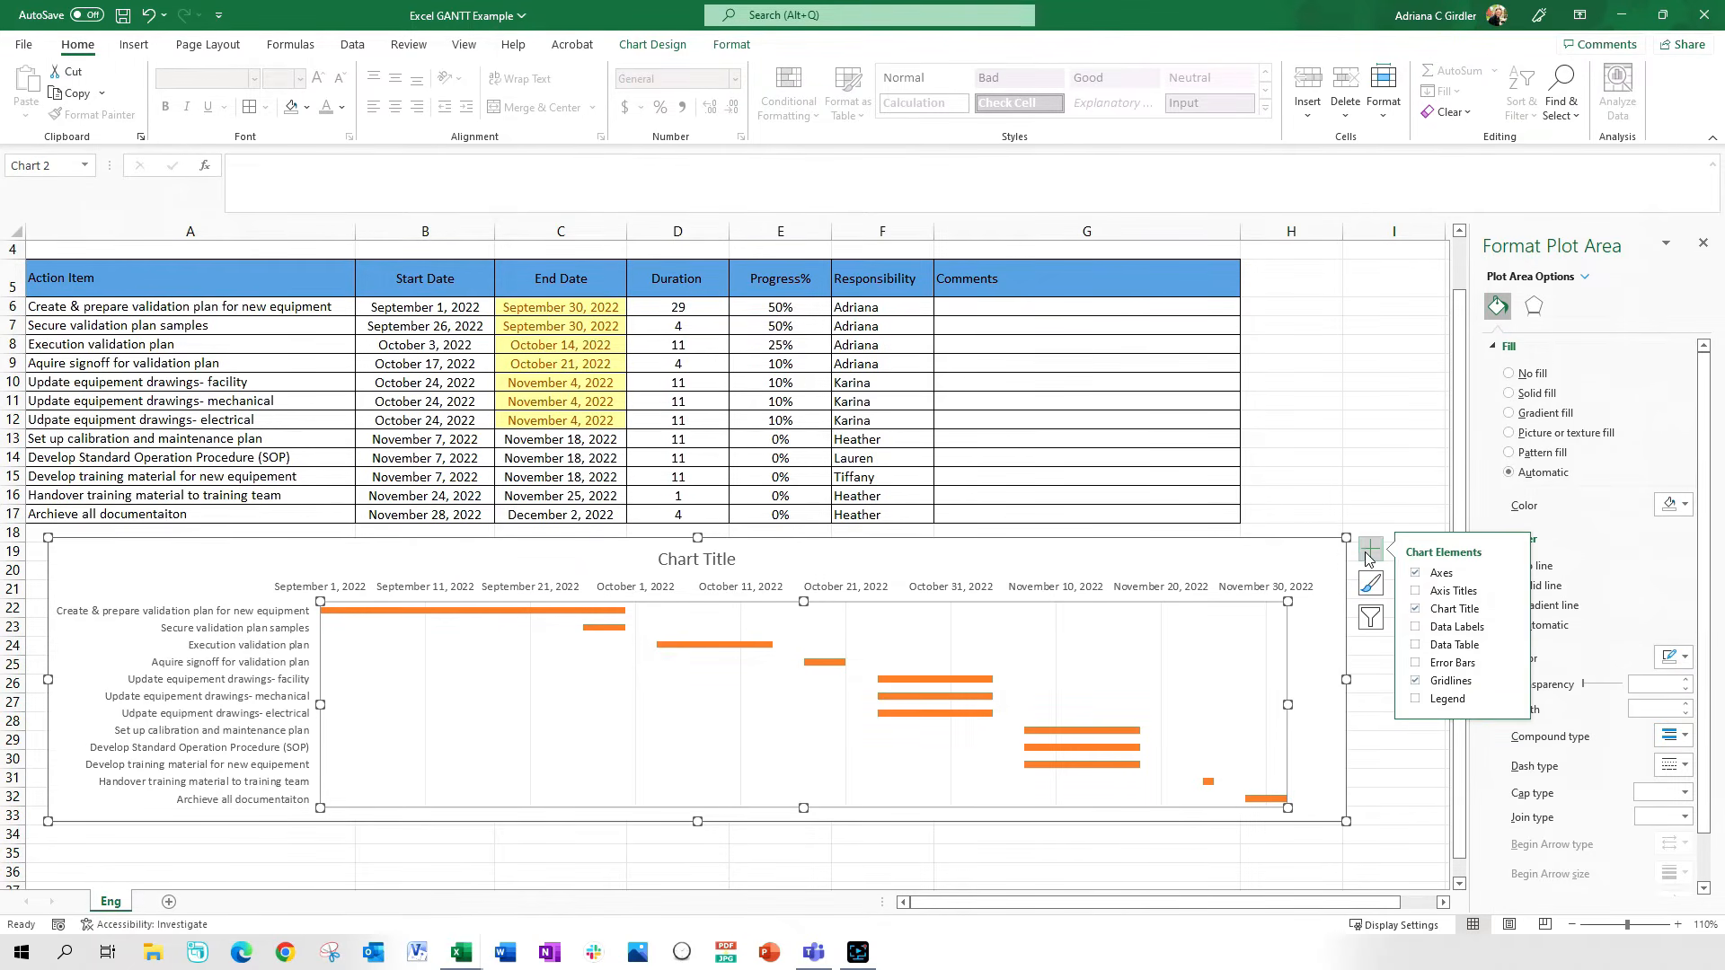
left_click(1508, 684)
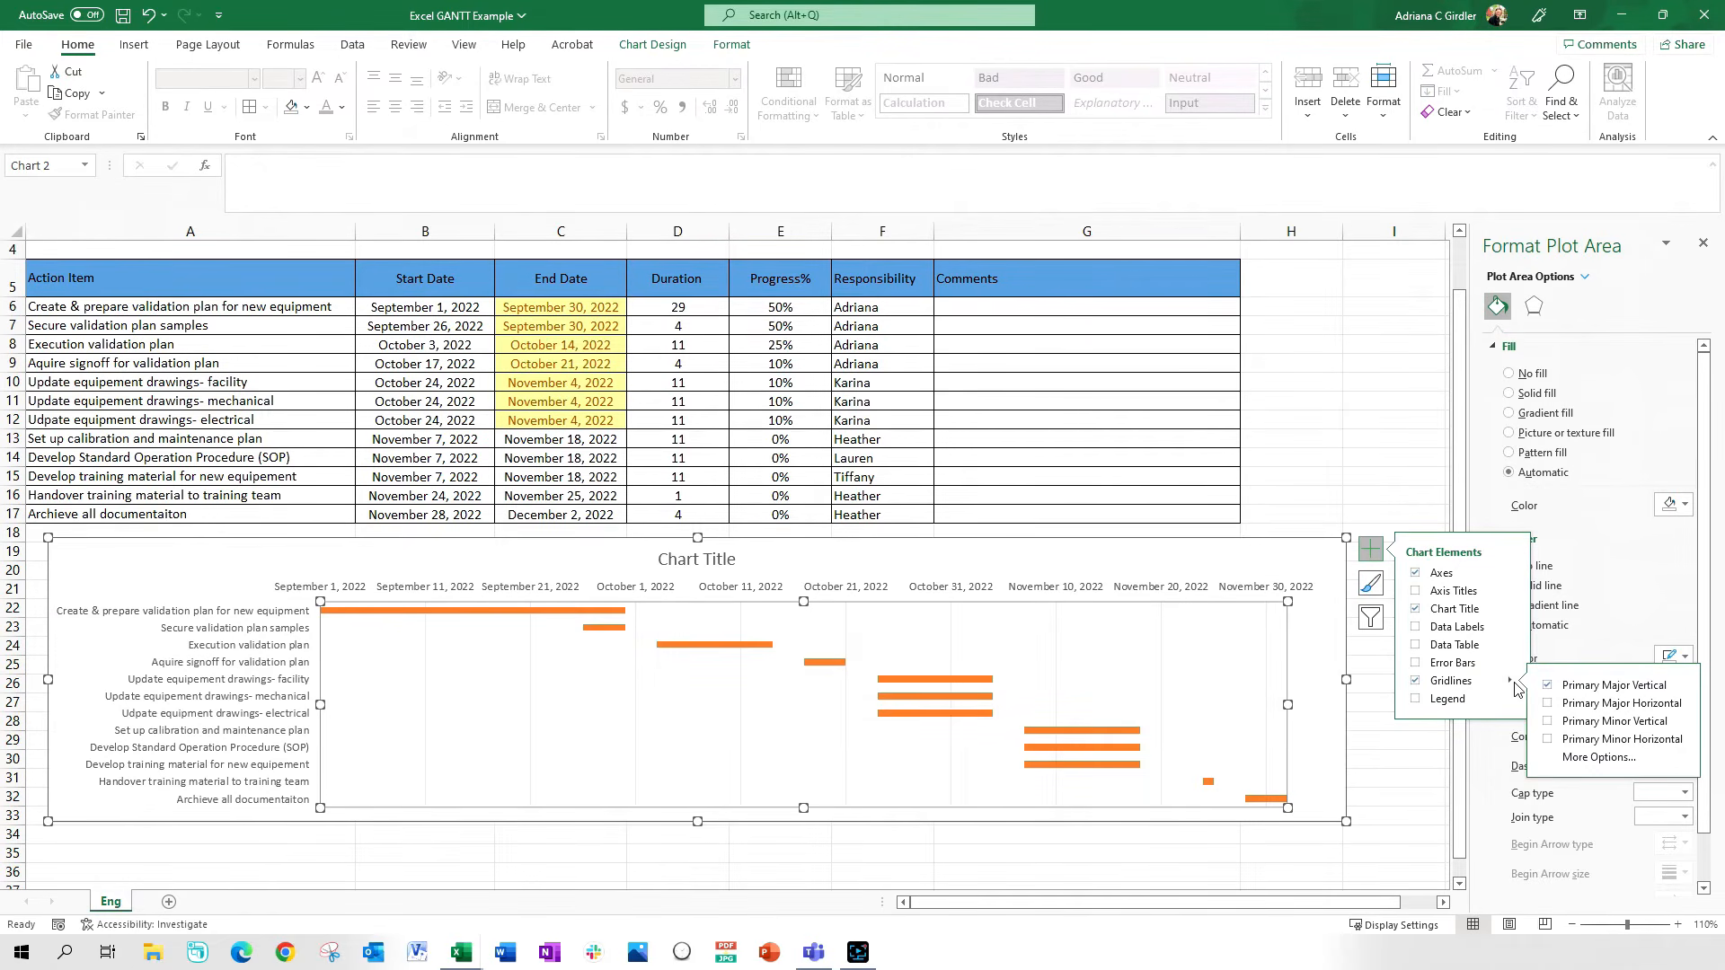
left_click(1548, 708)
left_click(1547, 725)
left_click(1369, 816)
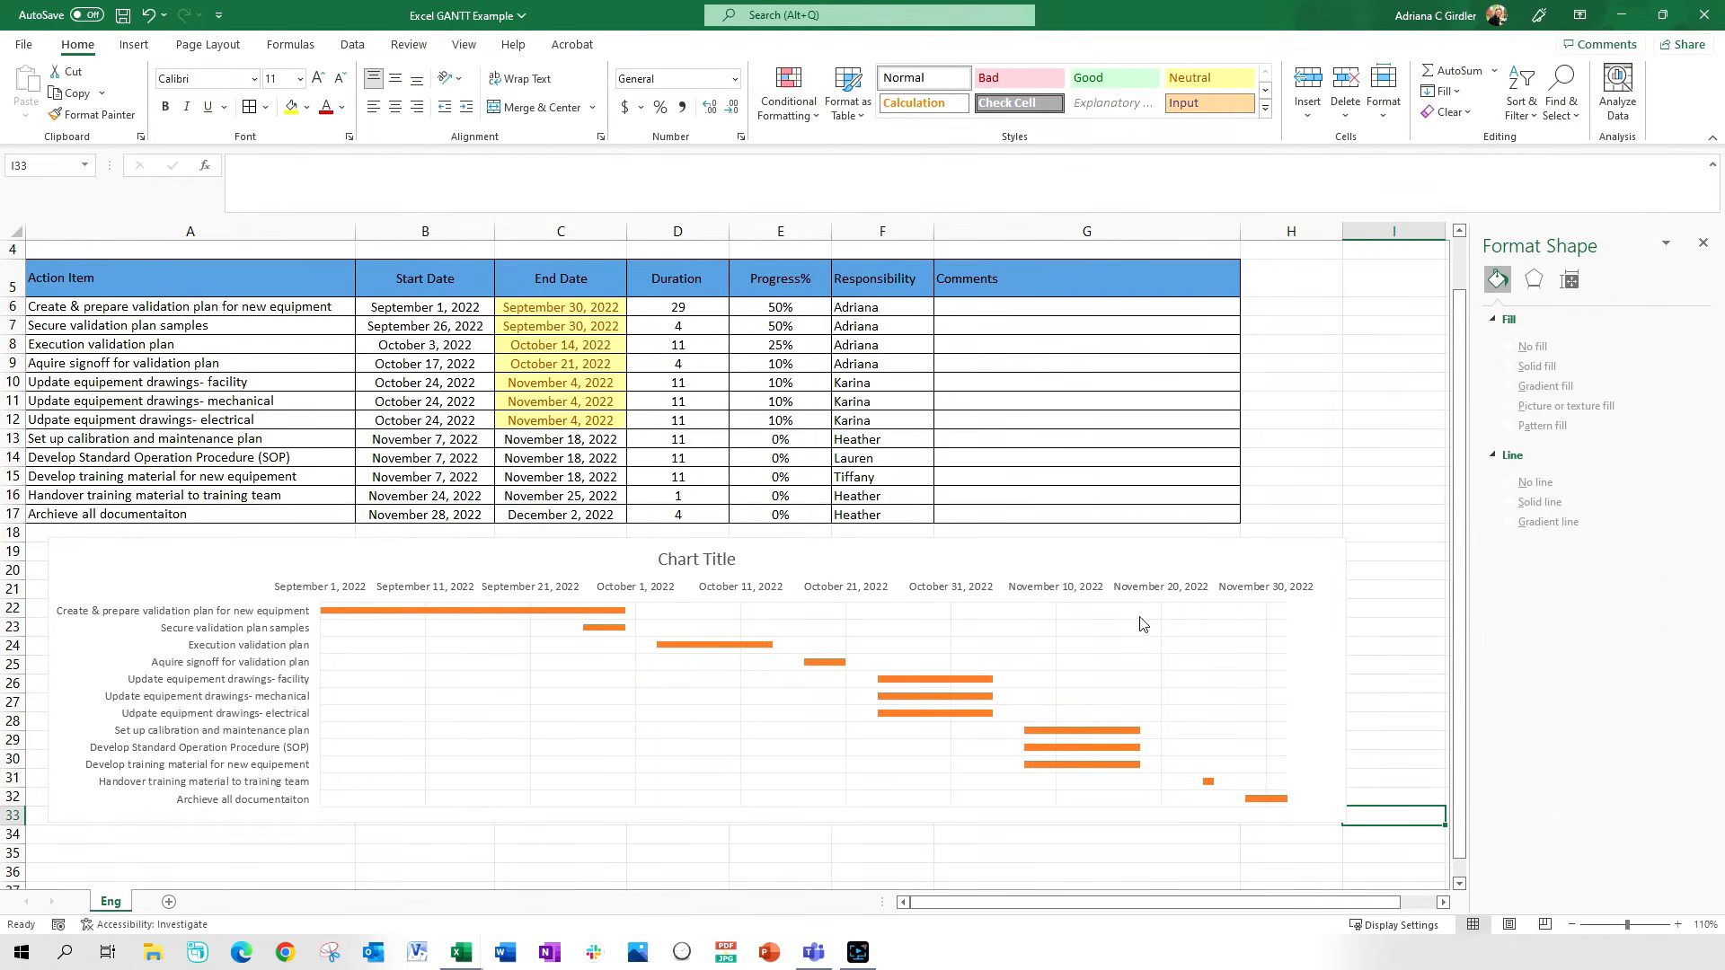
left_click(702, 556)
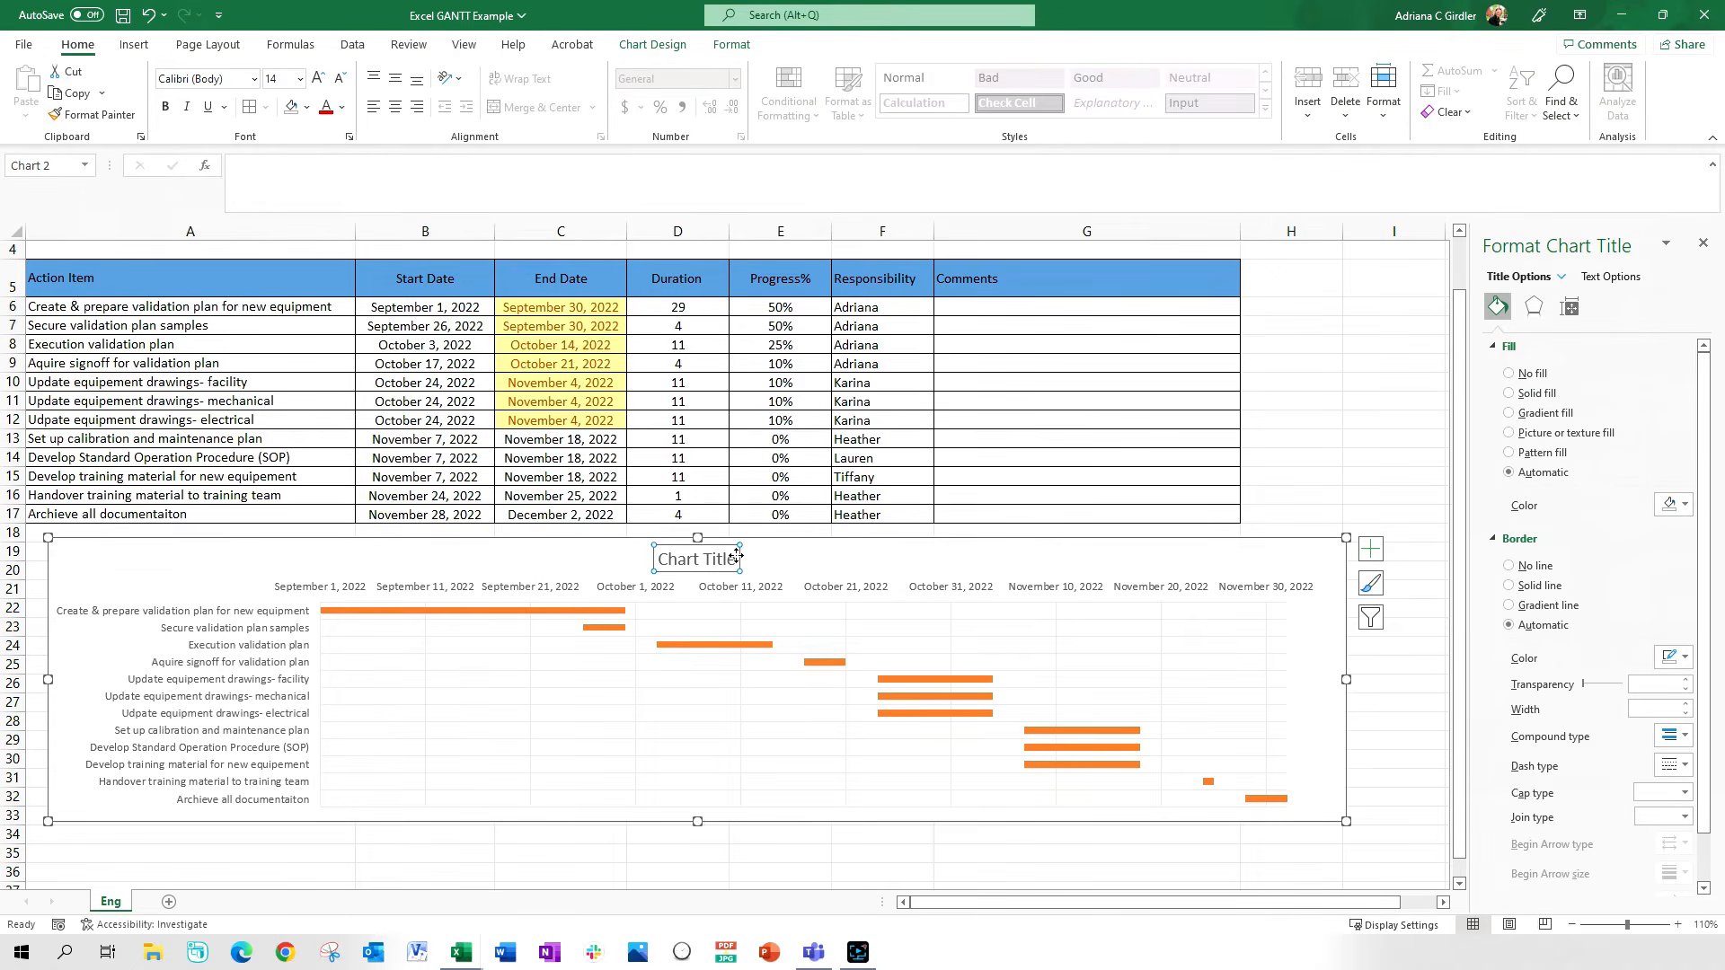
key("Delete")
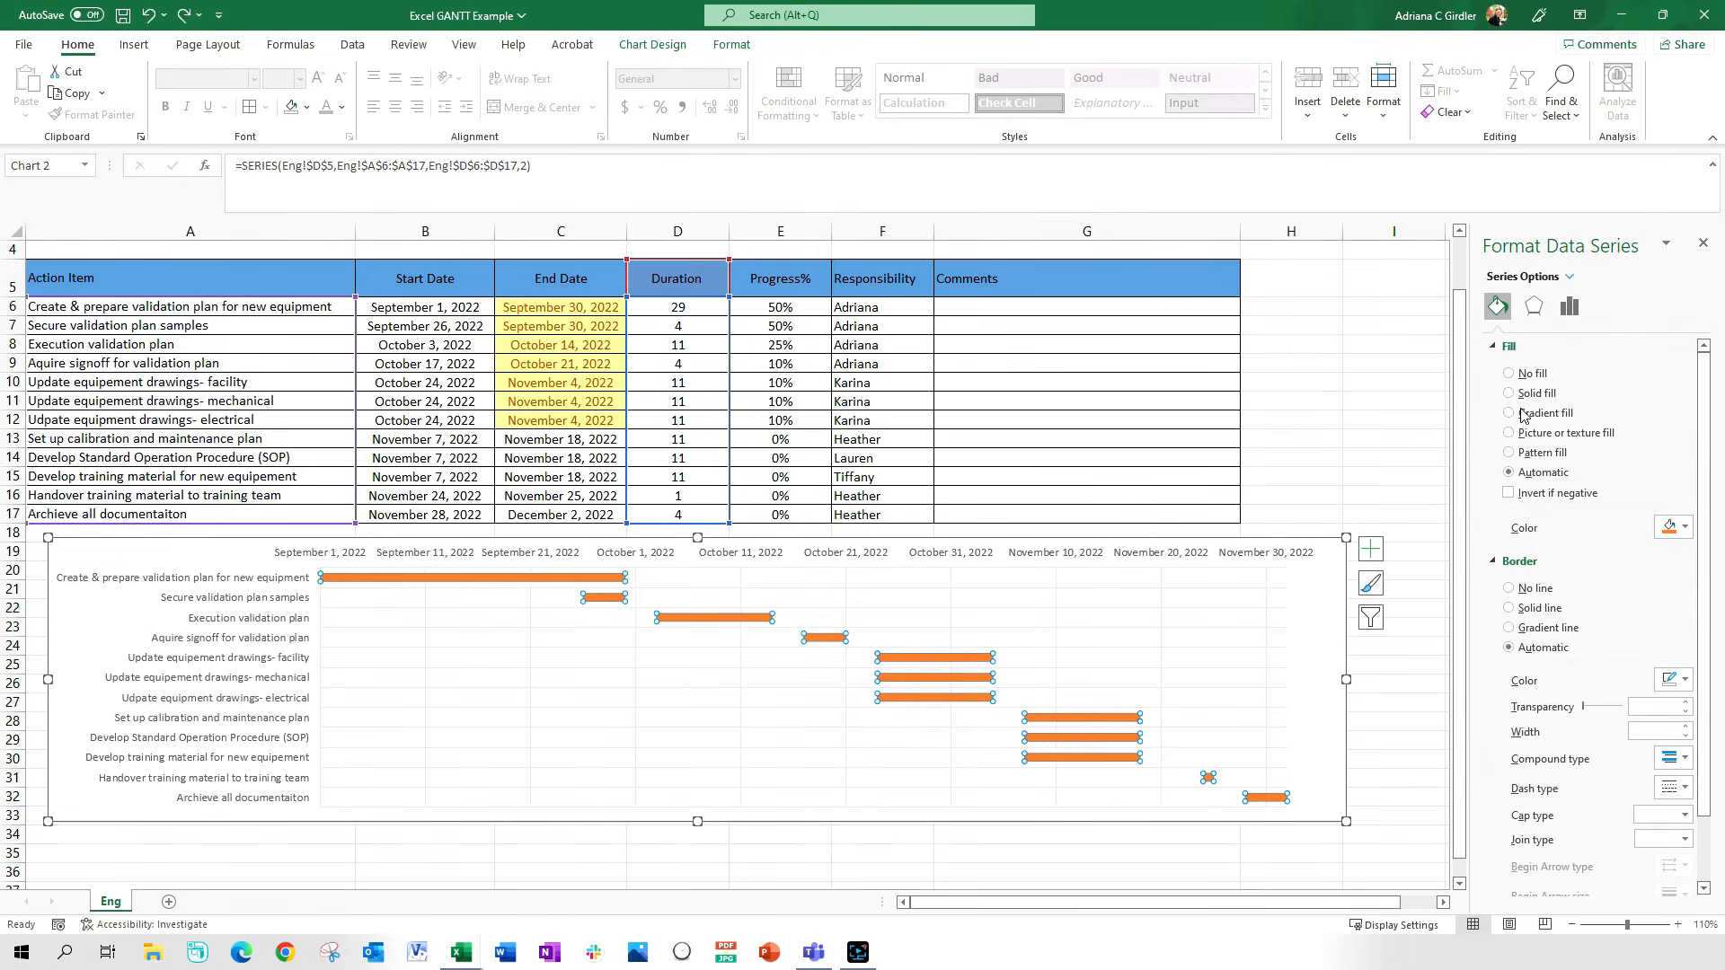
- Thicken the orange duration bars by setting the series' gap width to 50%
left_click(1573, 308)
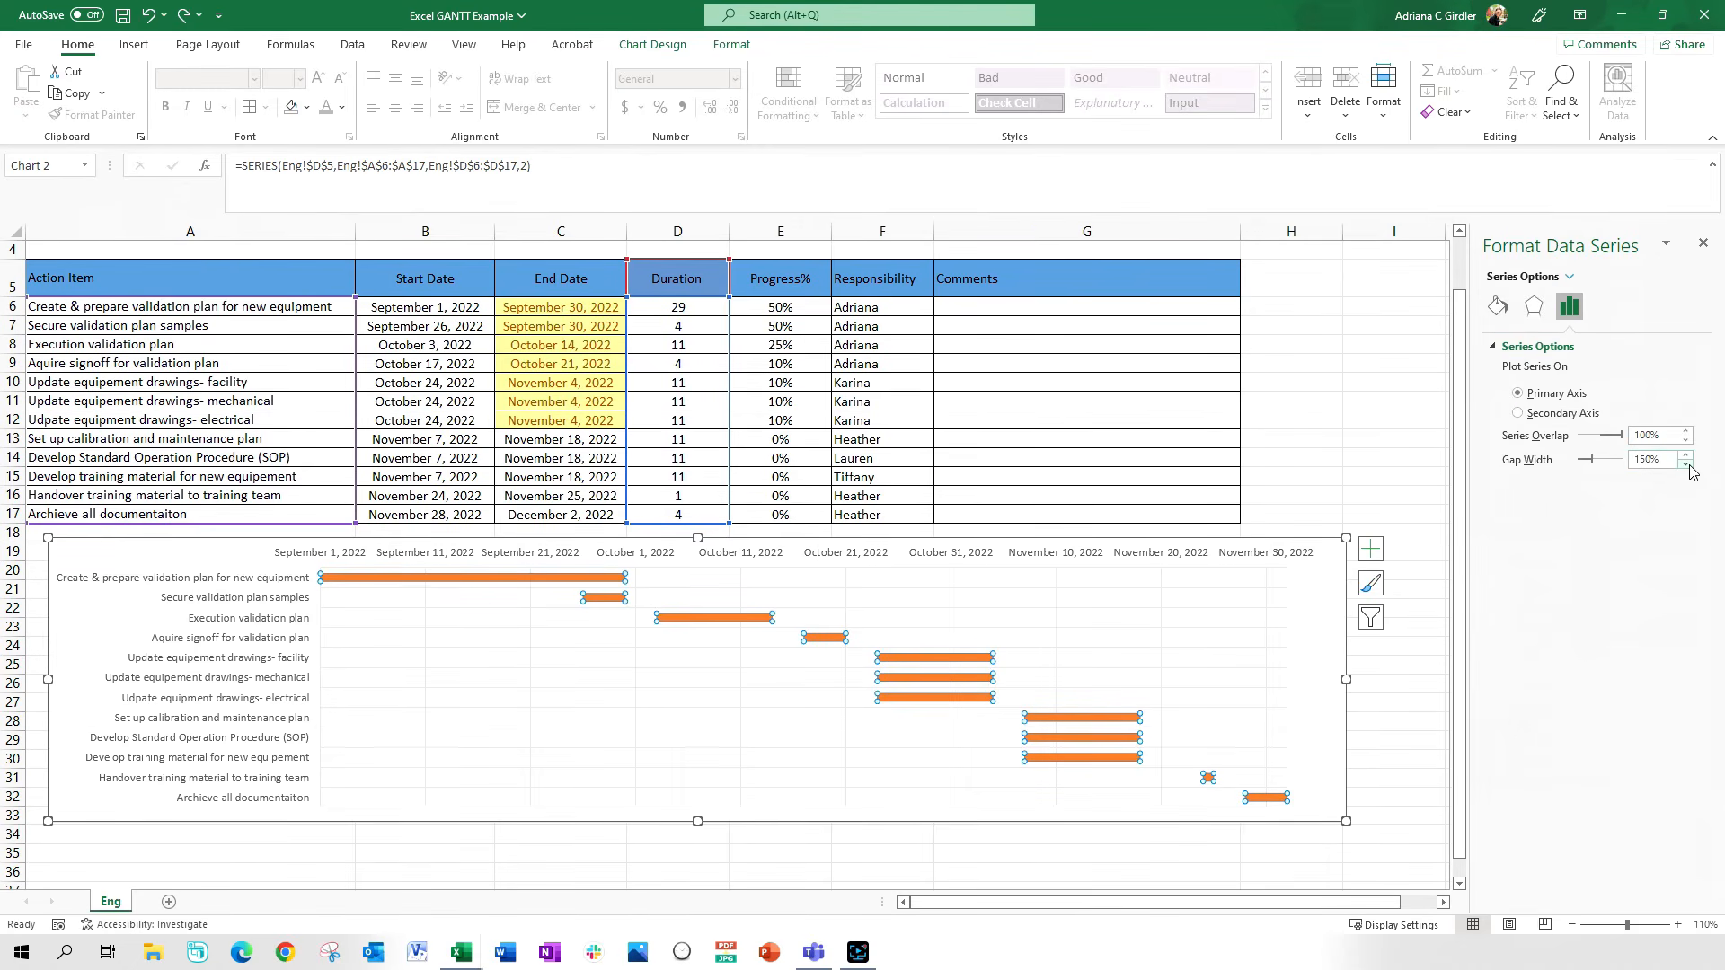
left_click_drag(1663, 460, 1628, 461)
type("50")
key("Return")
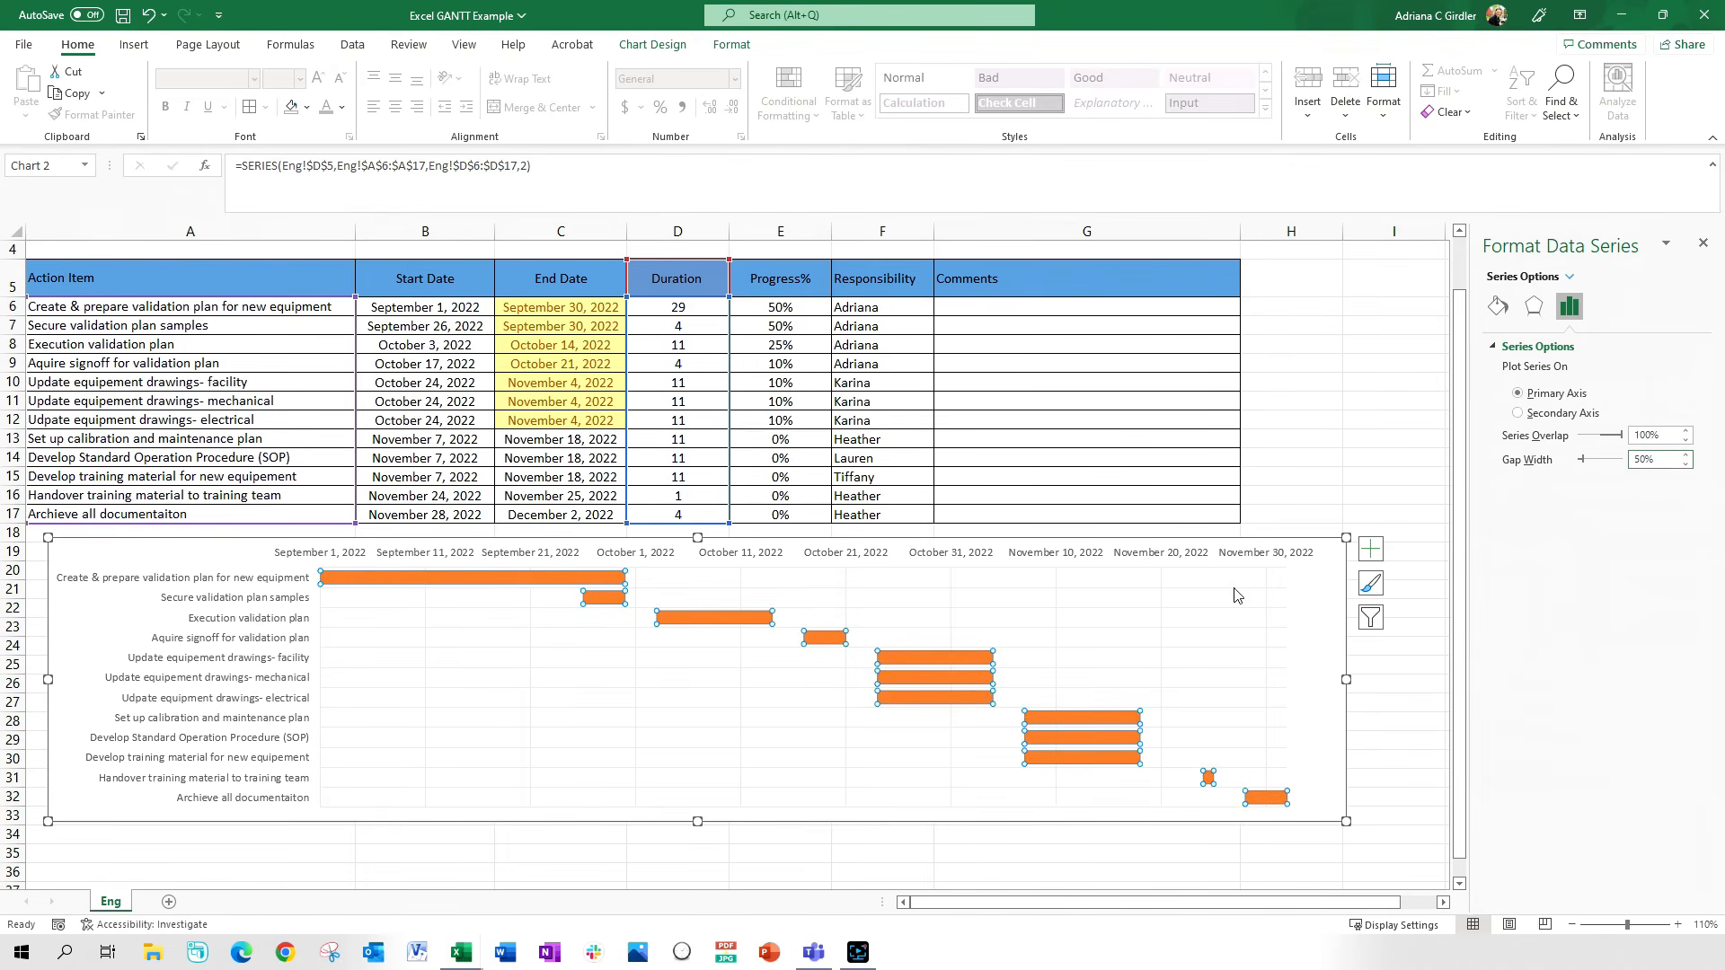
left_click(1294, 492)
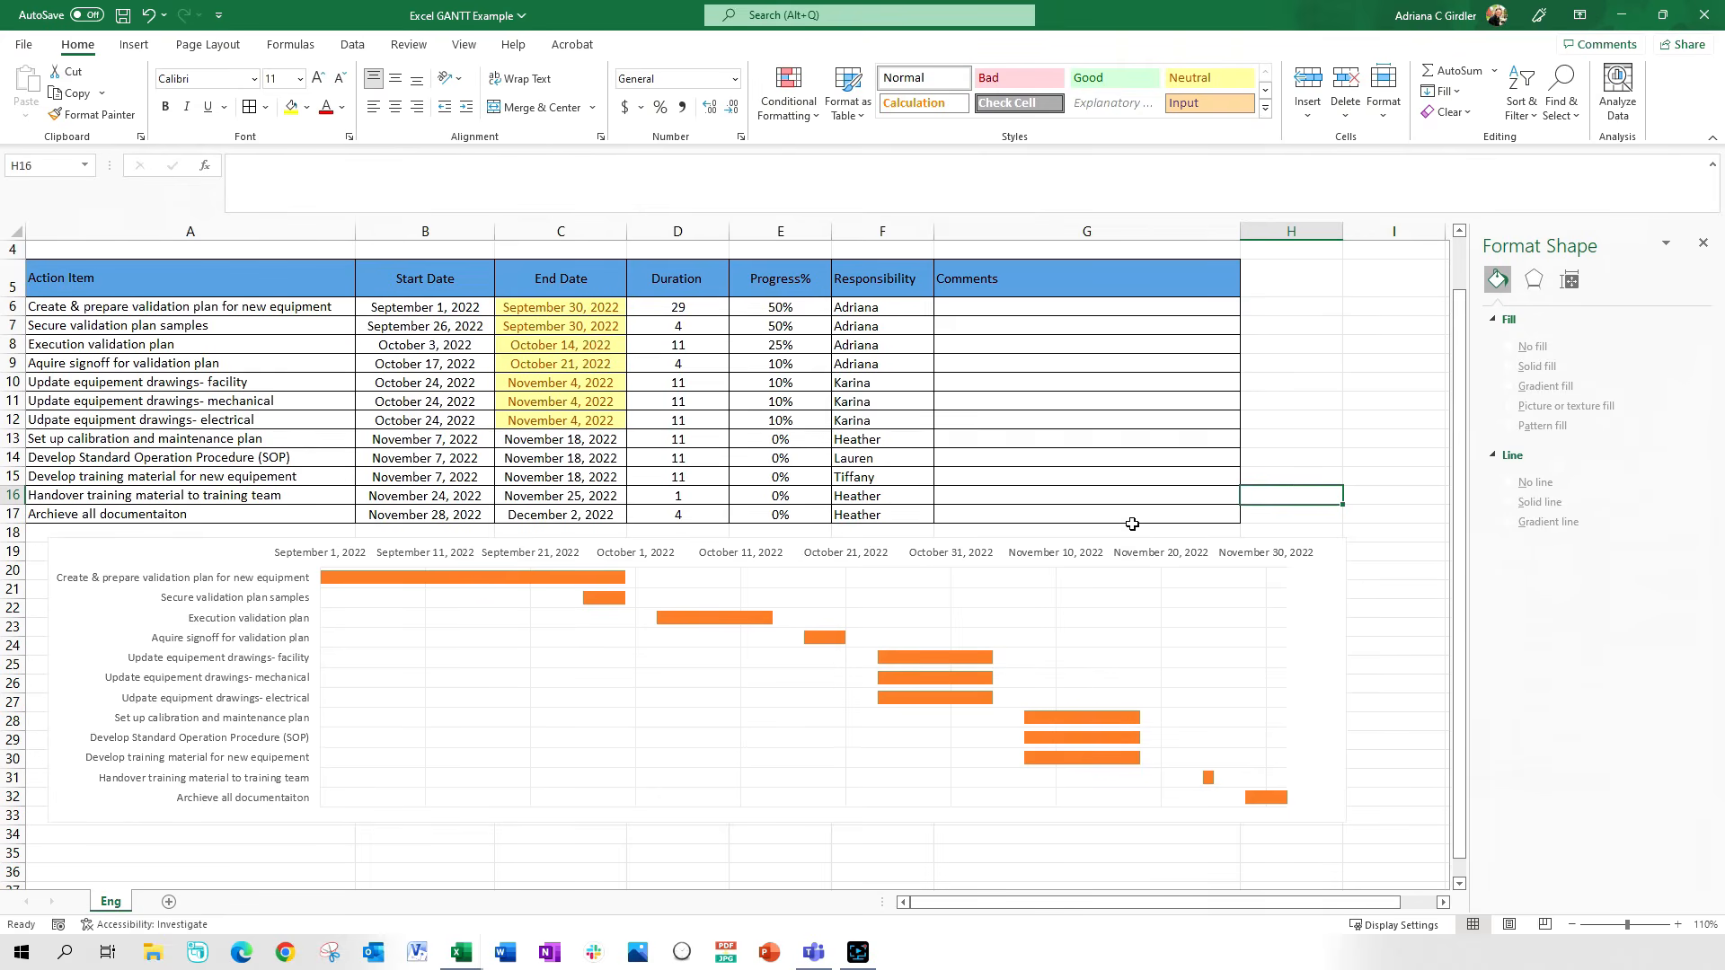